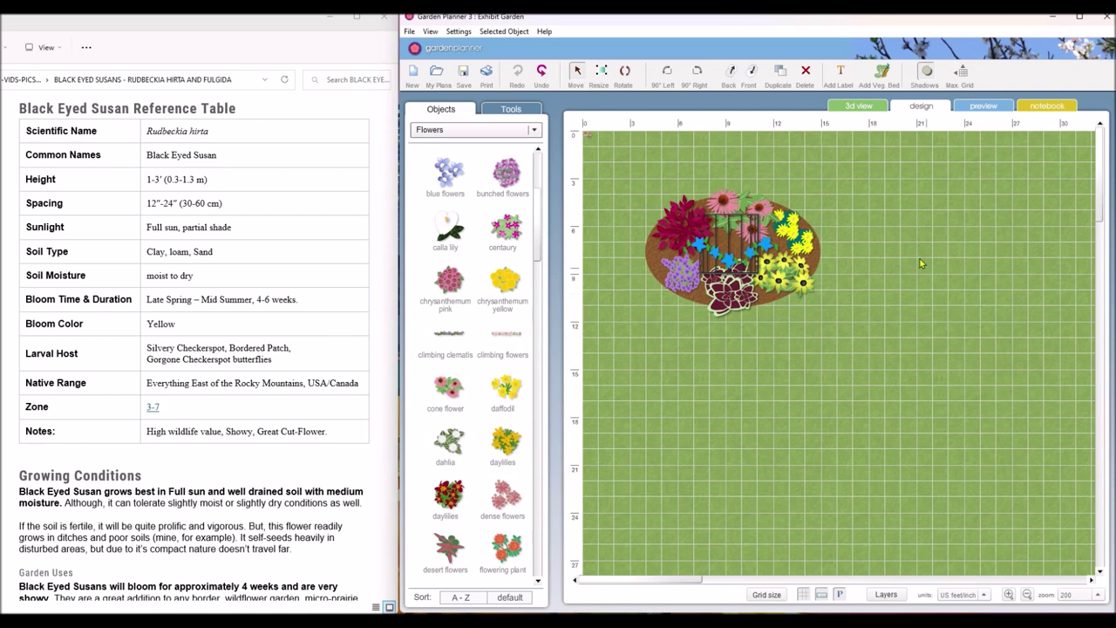
Step: Review the cone flower's plant details: Echinacea, Sun exposure, Hardiness Zone 3-10 and bloom months
{"action": "left_click", "coordinate": [726, 203]}
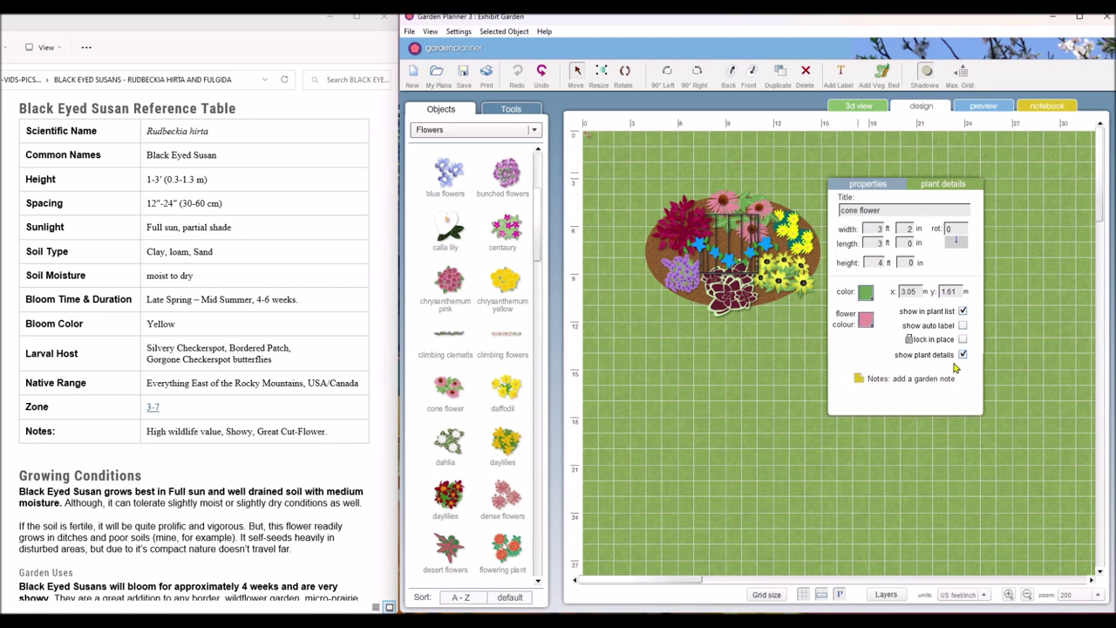
{"action": "left_click", "coordinate": [948, 186]}
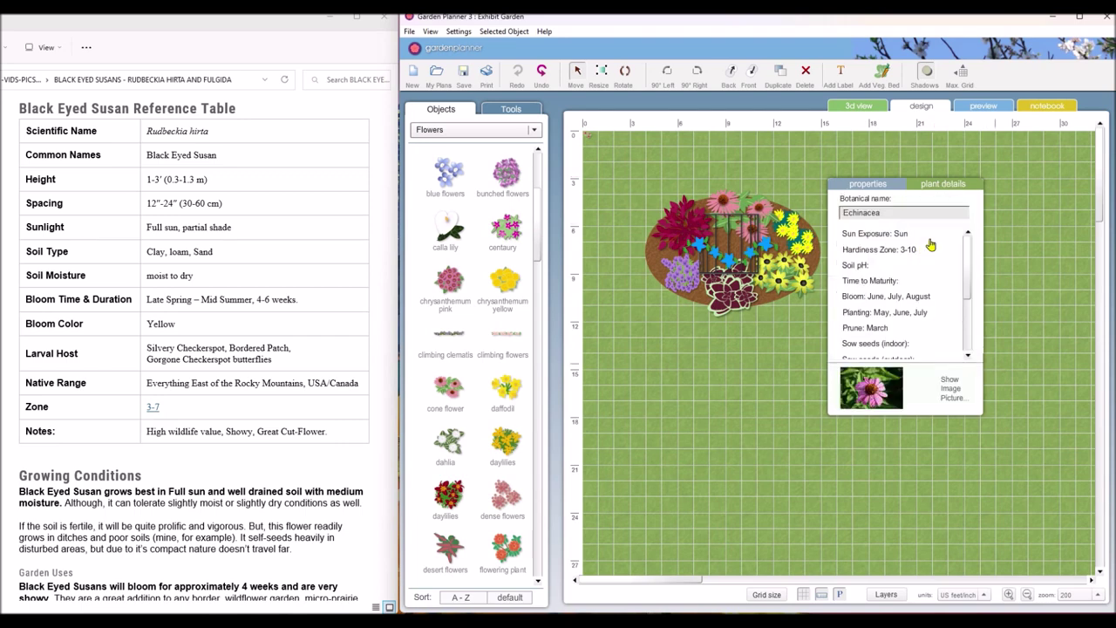
{"action": "scroll", "coordinate": [909, 260], "scroll_direction": "down", "scroll_amount": 1}
{"action": "scroll", "coordinate": [909, 260], "scroll_direction": "down", "scroll_amount": 4}
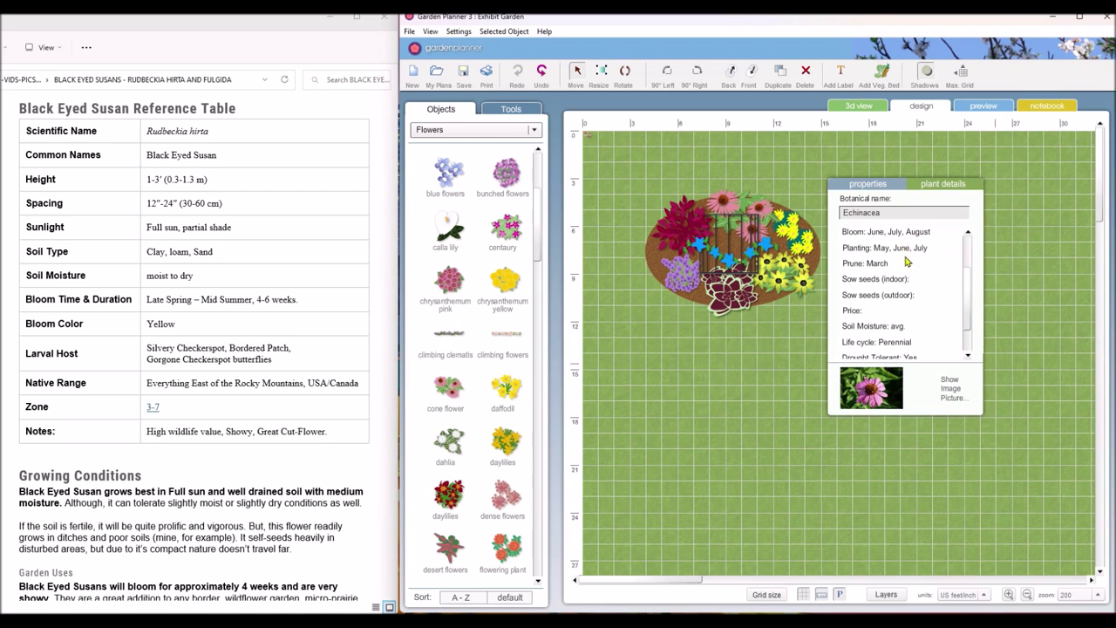
{"action": "scroll", "coordinate": [907, 261], "scroll_direction": "down", "scroll_amount": 3}
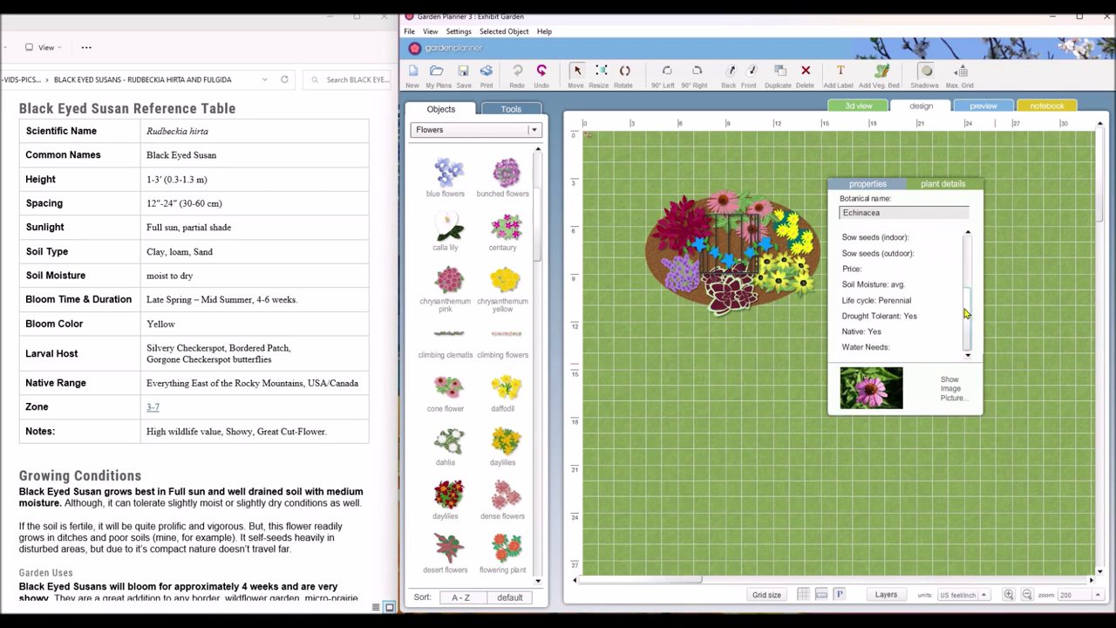
{"action": "left_click_drag", "start_coordinate": [966, 312], "coordinate": [967, 254]}
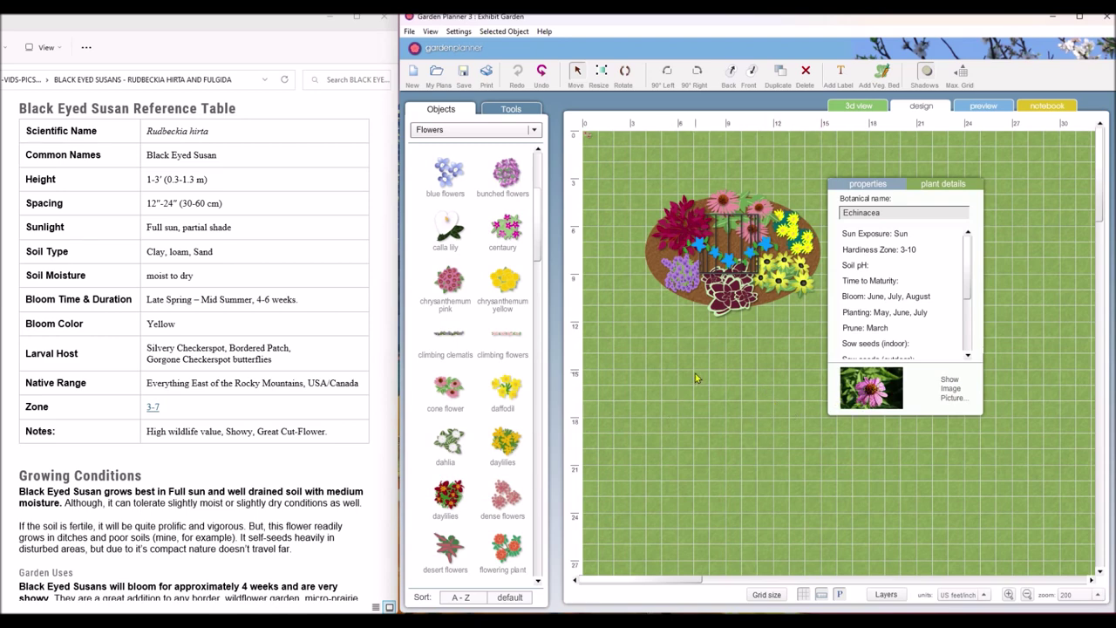
{"action": "left_click", "coordinate": [869, 185]}
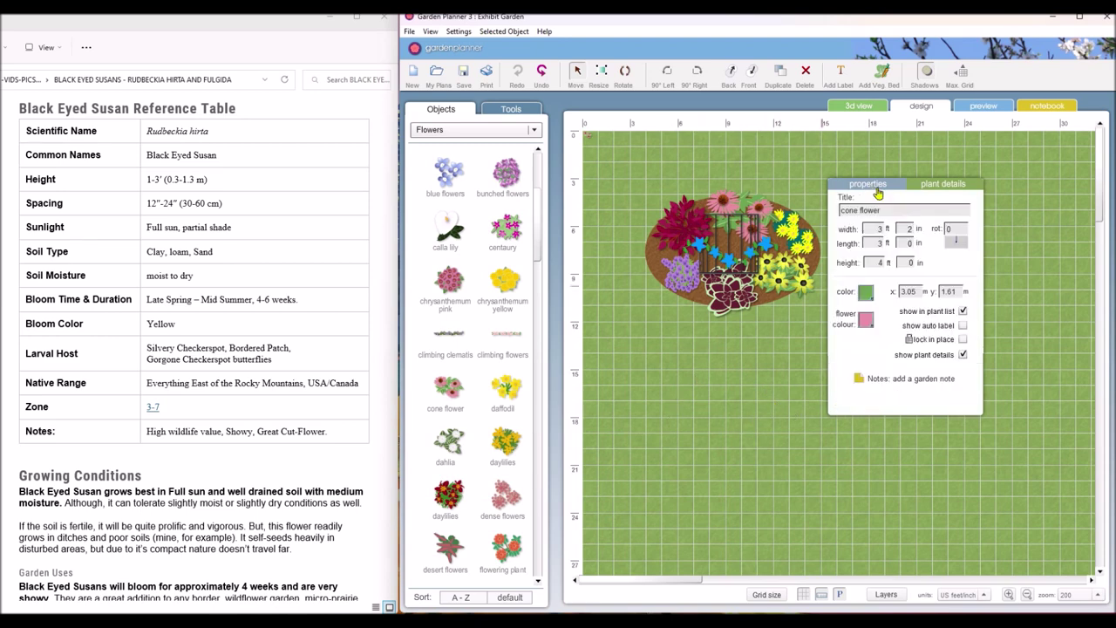
Step: Cancel an empty cone flower note, then read the black-eyed susan's garden note on early-spring fertilizing
{"action": "left_click", "coordinate": [878, 381]}
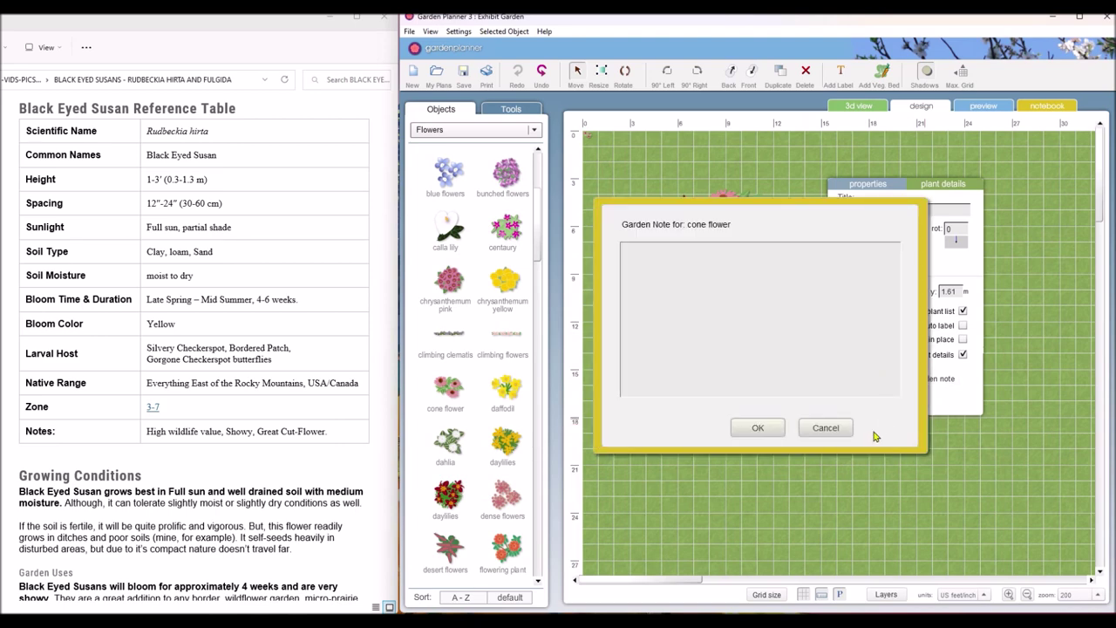
{"action": "left_click", "coordinate": [825, 427]}
{"action": "left_click", "coordinate": [796, 278]}
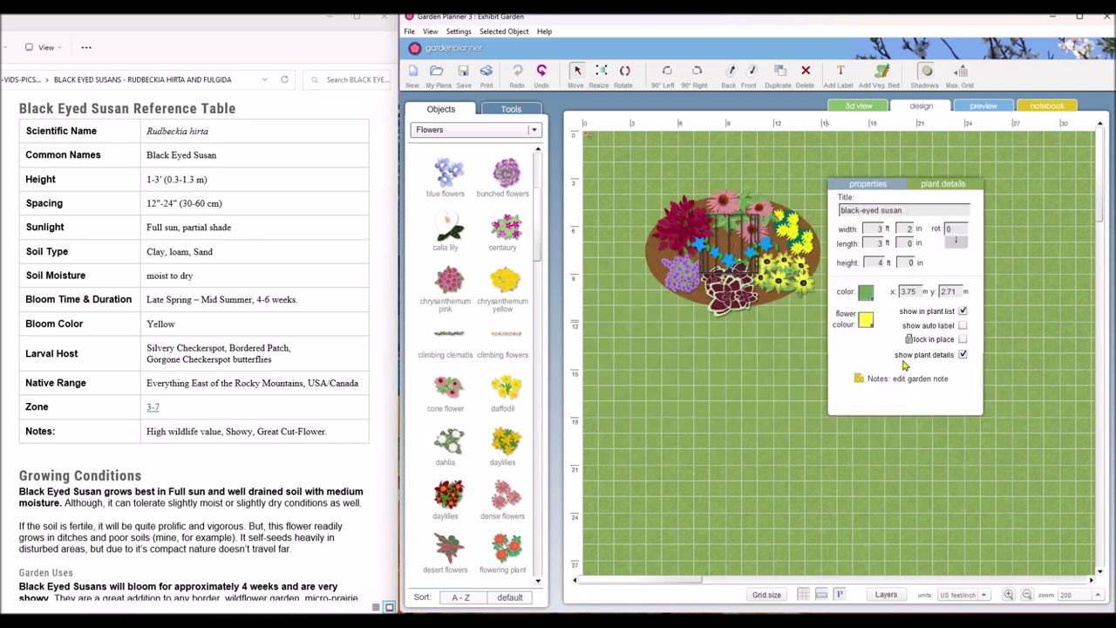
{"action": "left_click", "coordinate": [896, 382]}
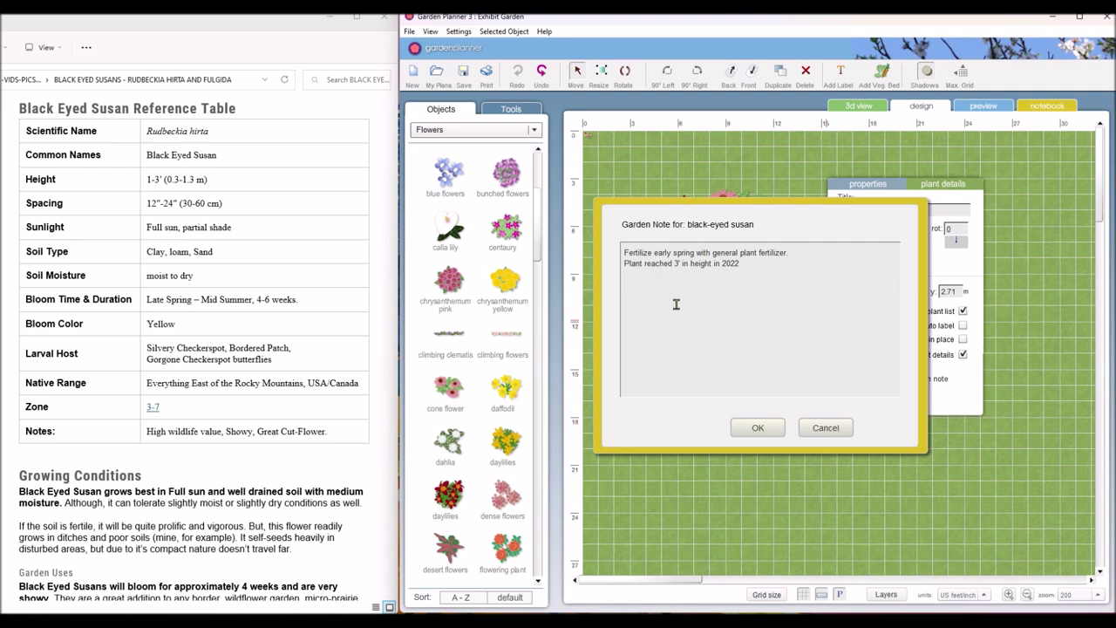
{"action": "left_click", "coordinate": [761, 429]}
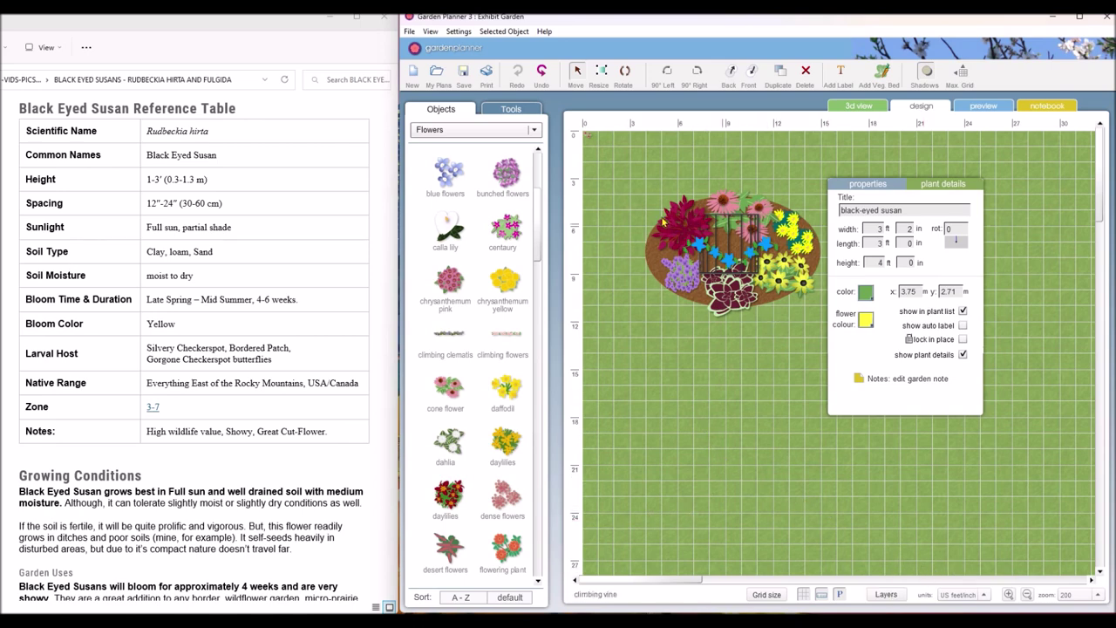
Step: Check the black-eyed susan's plant details, close the panel, and open Plant Details Settings
{"action": "left_click", "coordinate": [779, 272]}
{"action": "left_click", "coordinate": [949, 186]}
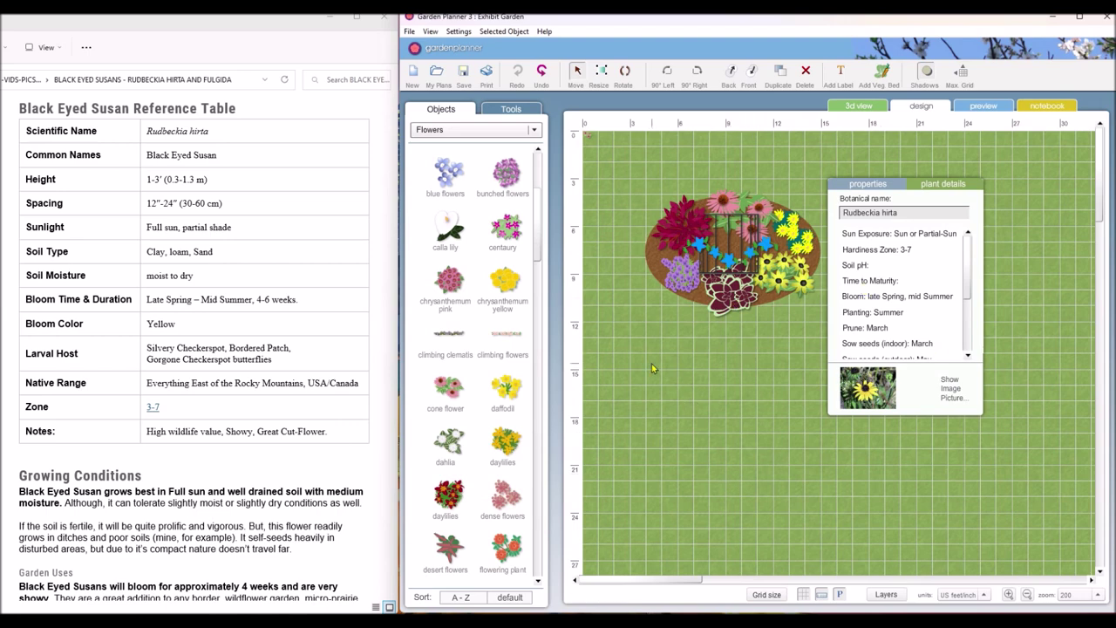
{"action": "left_click", "coordinate": [786, 377]}
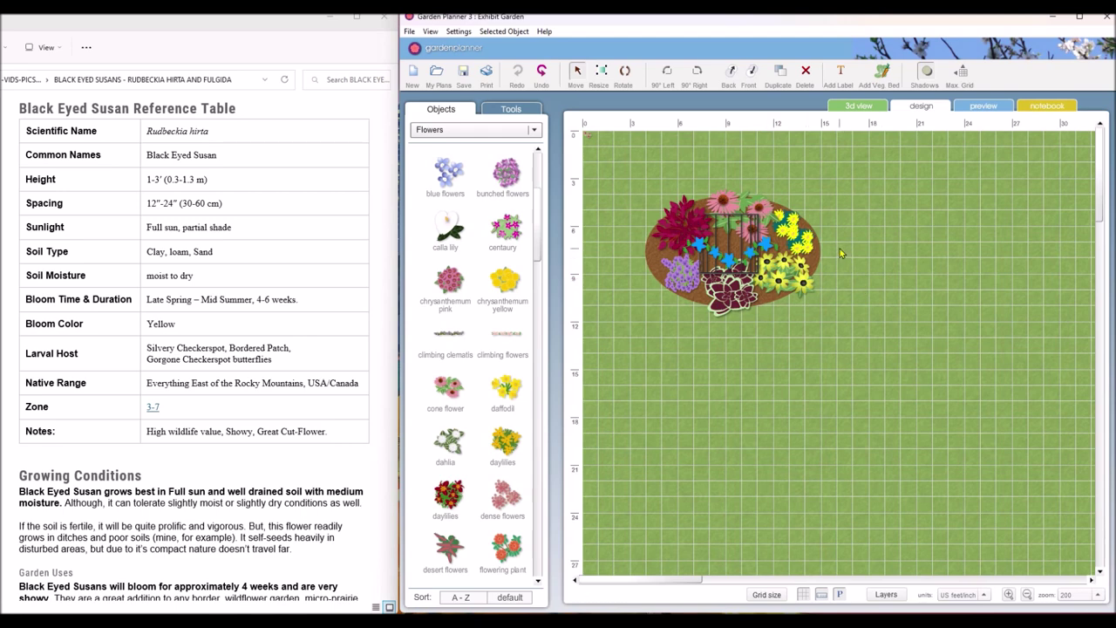
{"action": "left_click", "coordinate": [458, 31]}
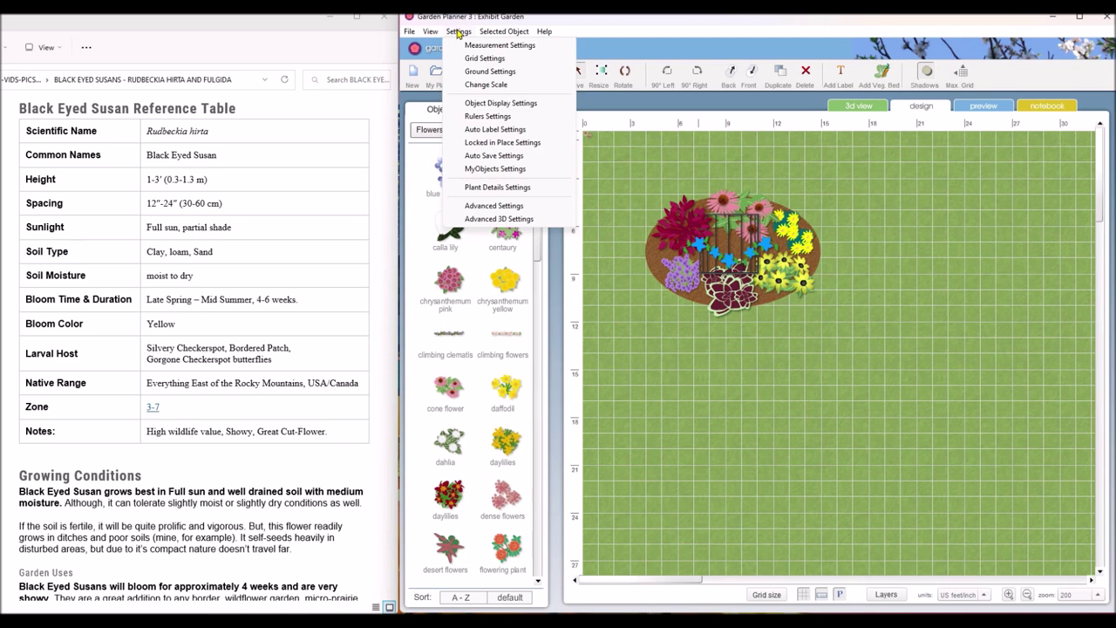
{"action": "left_click", "coordinate": [495, 187]}
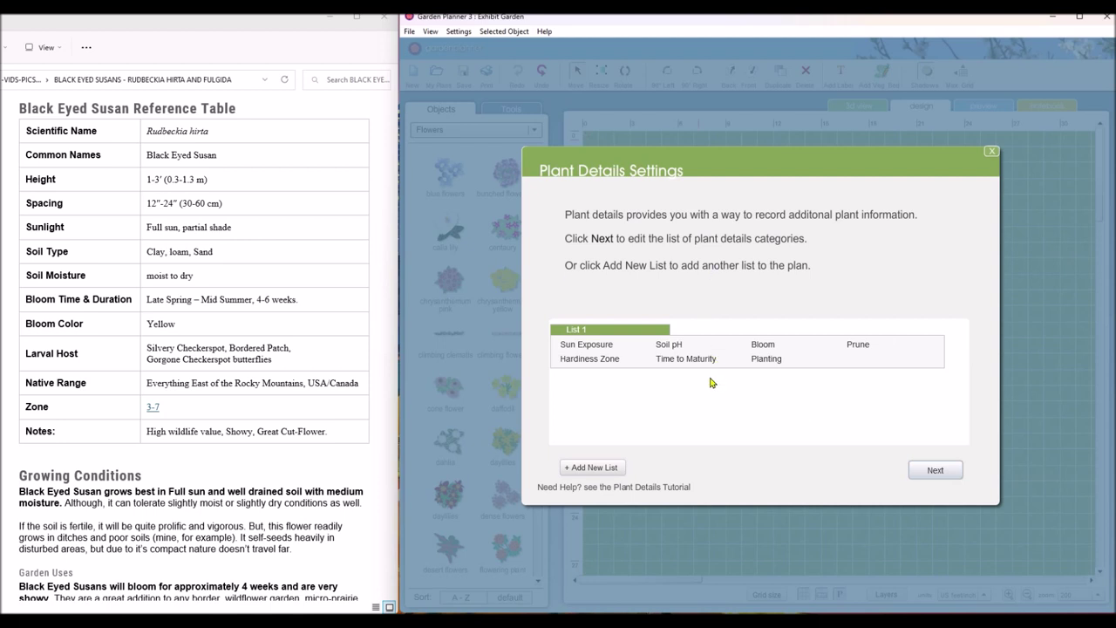
Step: In the standard plant details checklist, untick then retick Soil pH and review the list through Price
{"action": "left_click", "coordinate": [935, 472]}
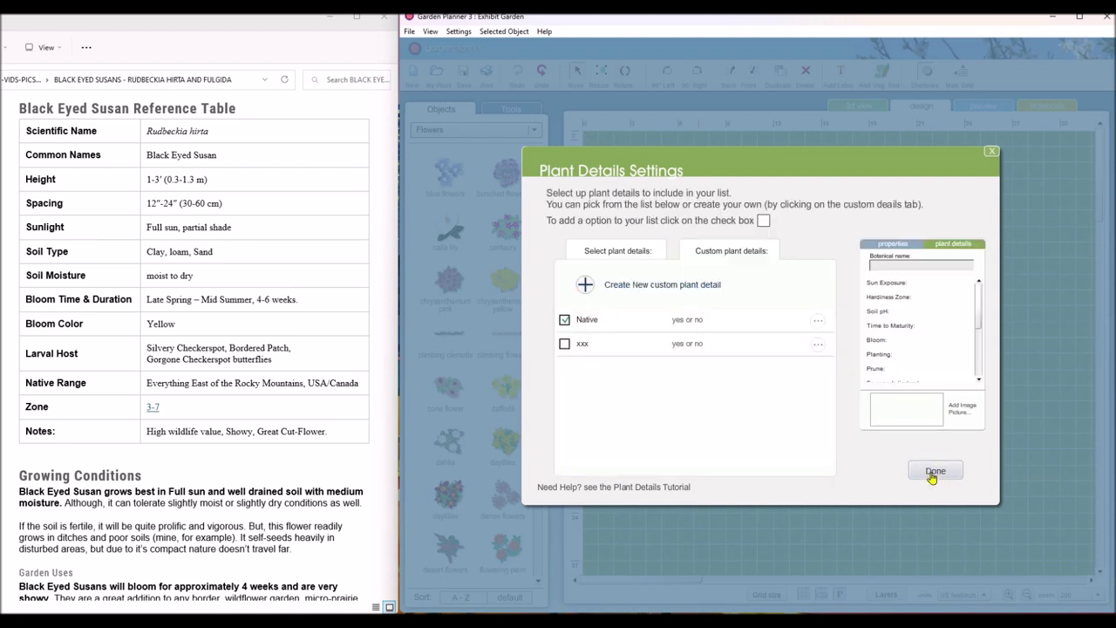
{"action": "left_click", "coordinate": [611, 252]}
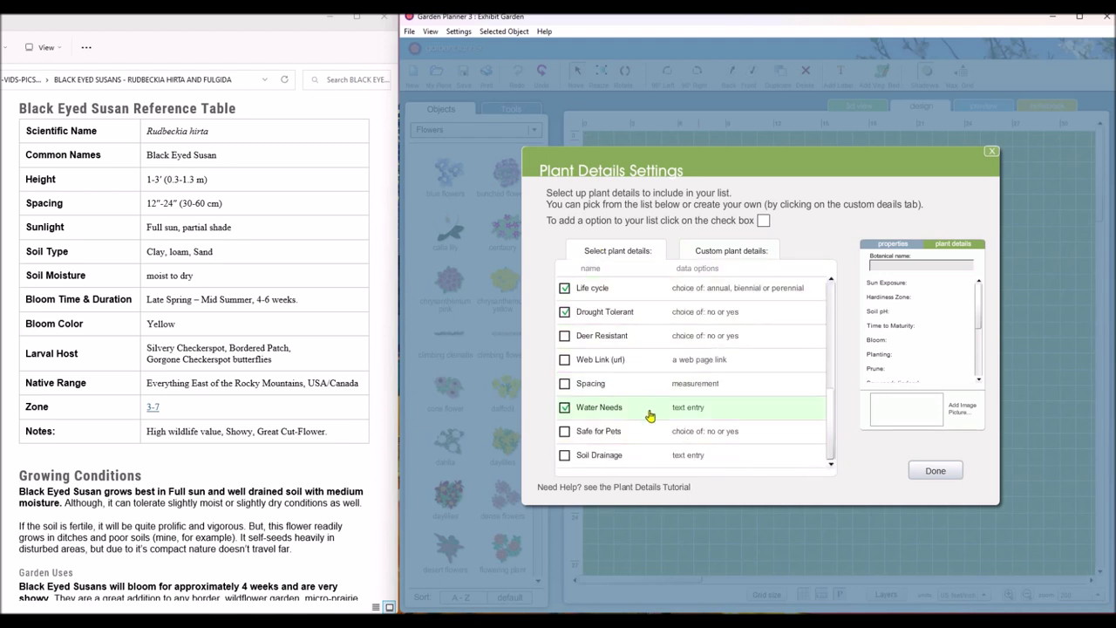
{"action": "scroll", "coordinate": [652, 408], "scroll_direction": "up", "scroll_amount": 2}
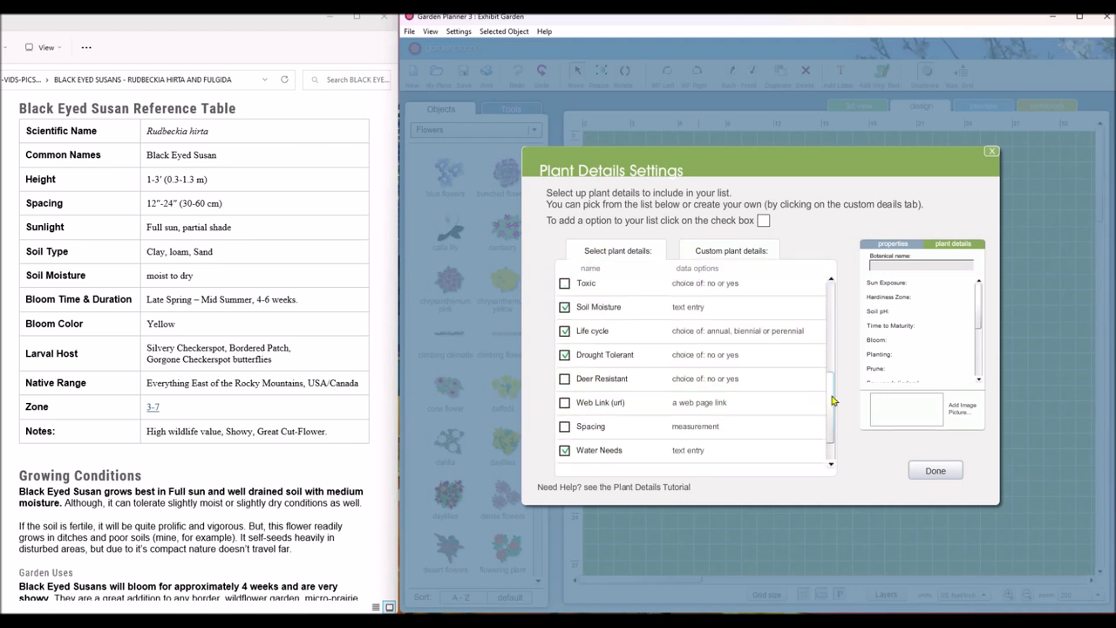
{"action": "scroll", "coordinate": [752, 349], "scroll_direction": "up", "scroll_amount": 3}
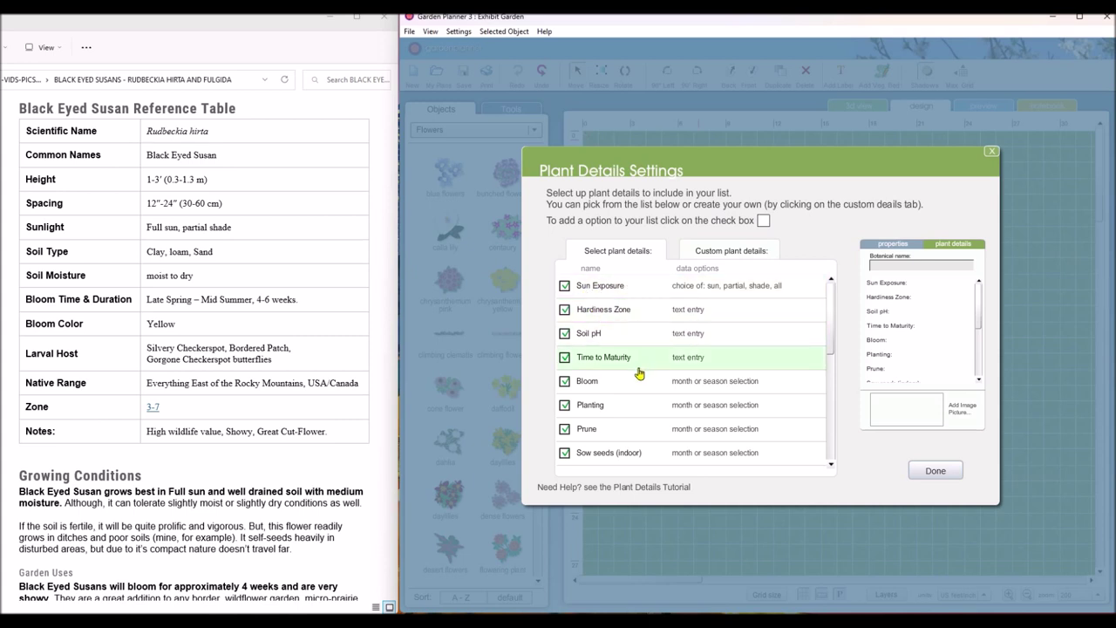
{"action": "left_click", "coordinate": [623, 335]}
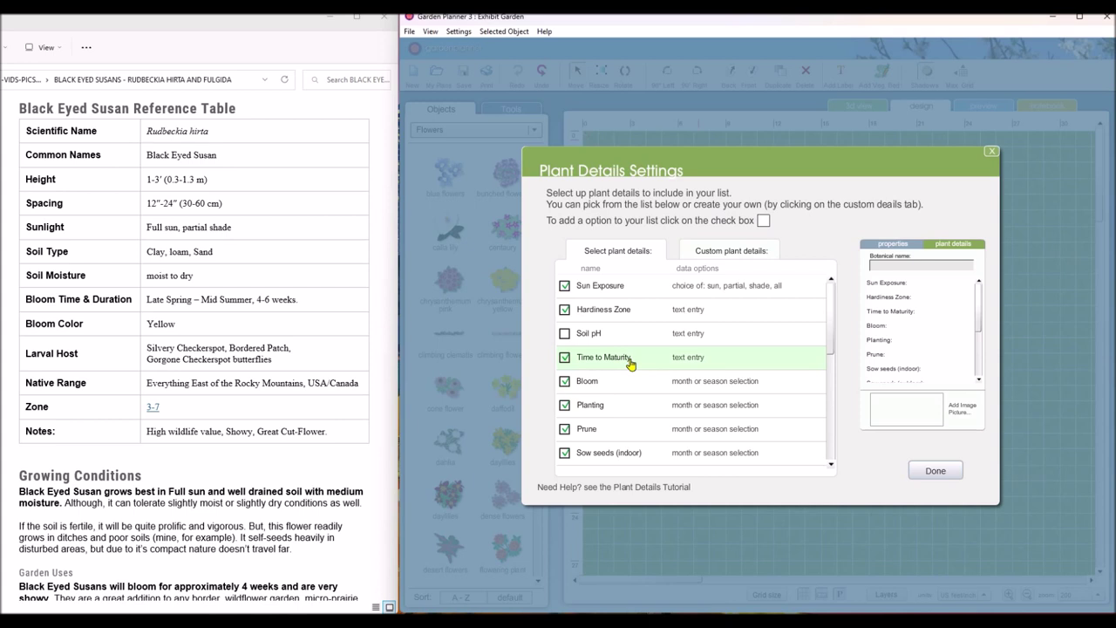
{"action": "left_click", "coordinate": [641, 367]}
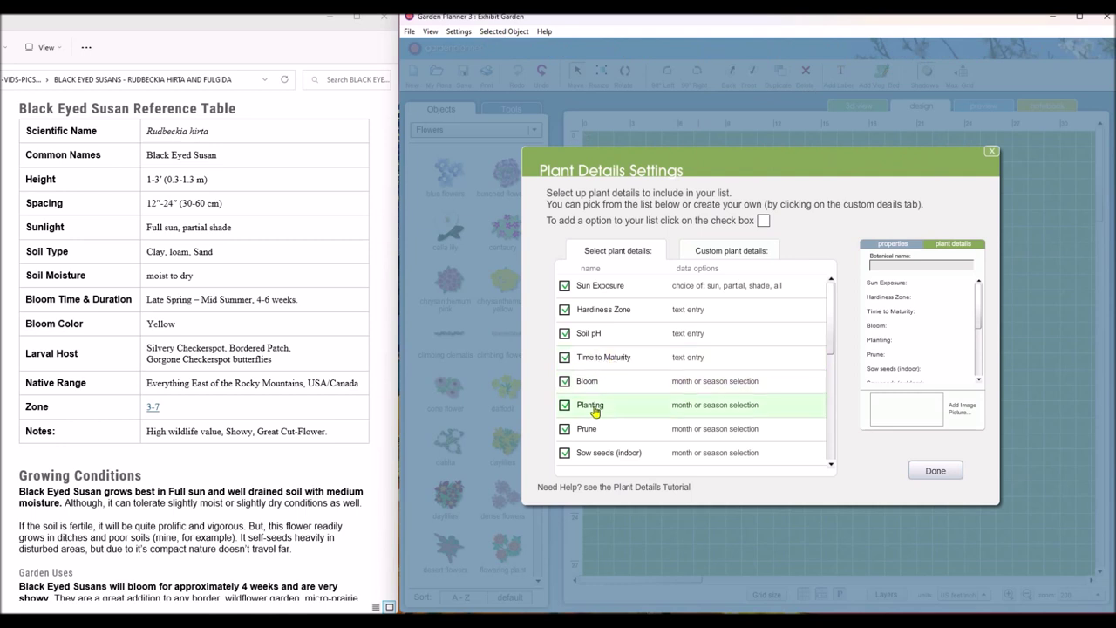
{"action": "scroll", "coordinate": [614, 412], "scroll_direction": "down", "scroll_amount": 1}
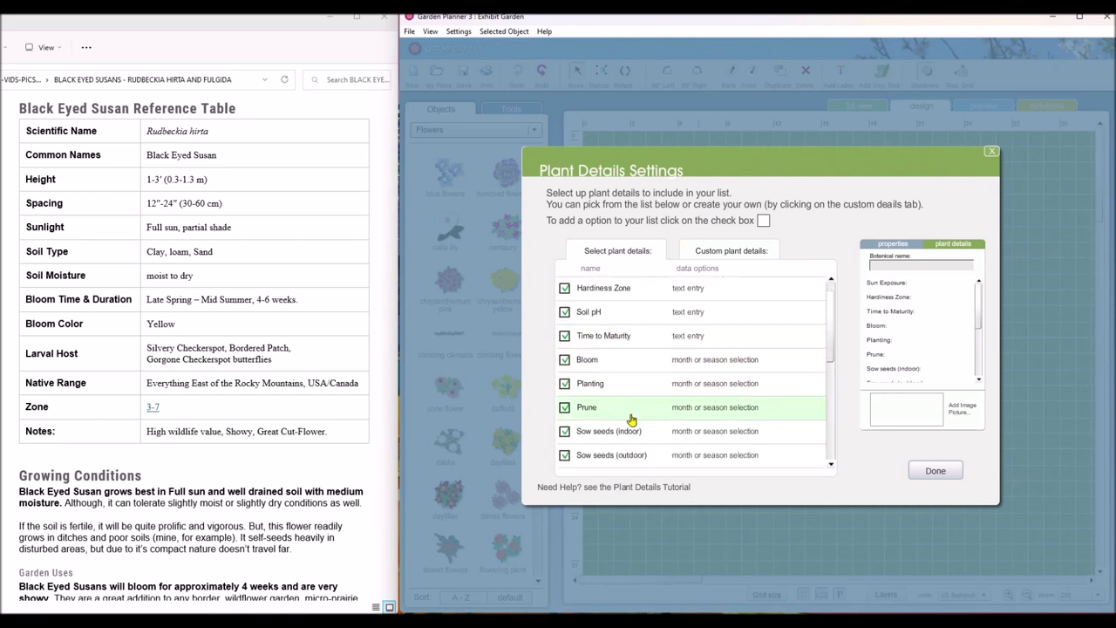
{"action": "scroll", "coordinate": [634, 425], "scroll_direction": "down", "scroll_amount": 1}
{"action": "scroll", "coordinate": [634, 425], "scroll_direction": "down", "scroll_amount": 2}
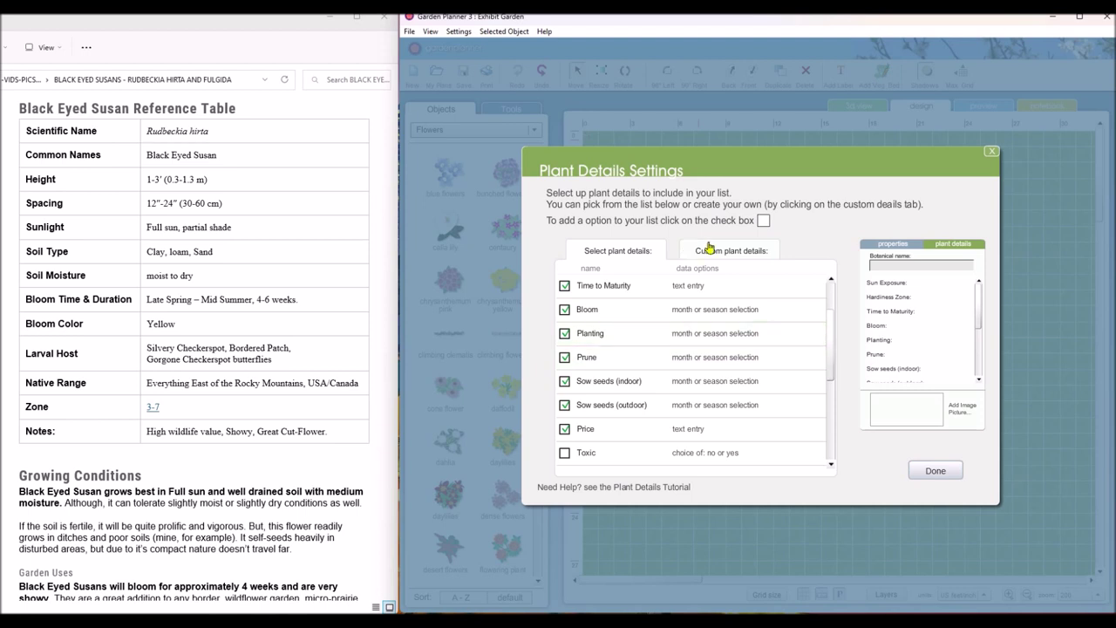
Step: Check the custom details (Native ticked, xxx unticked) and close Plant Details Settings
{"action": "left_click", "coordinate": [734, 255]}
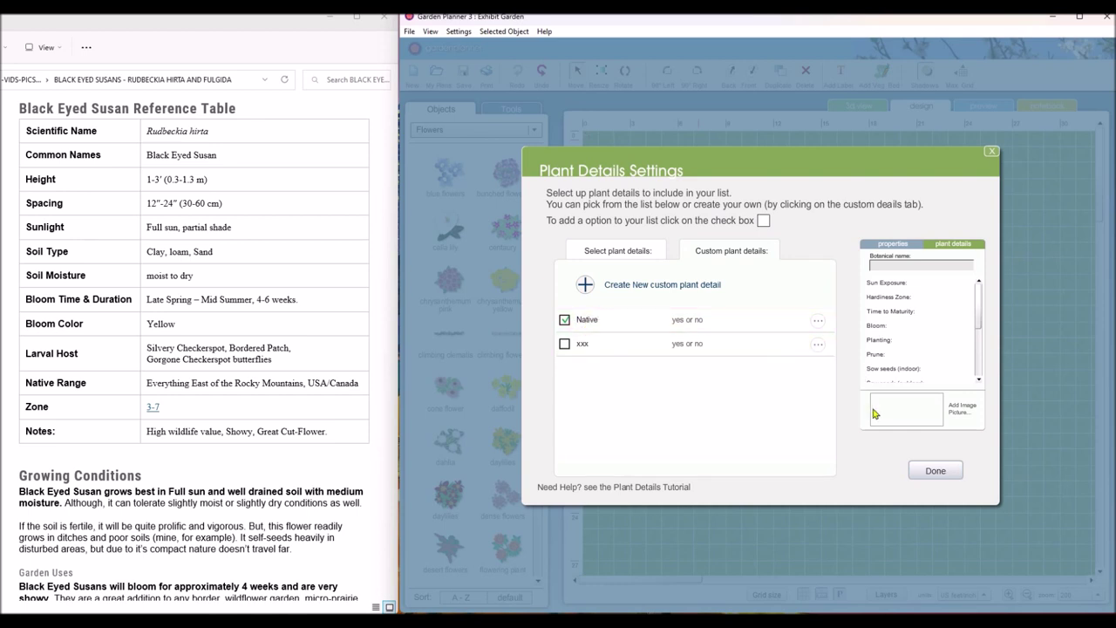
{"action": "left_click", "coordinate": [934, 469]}
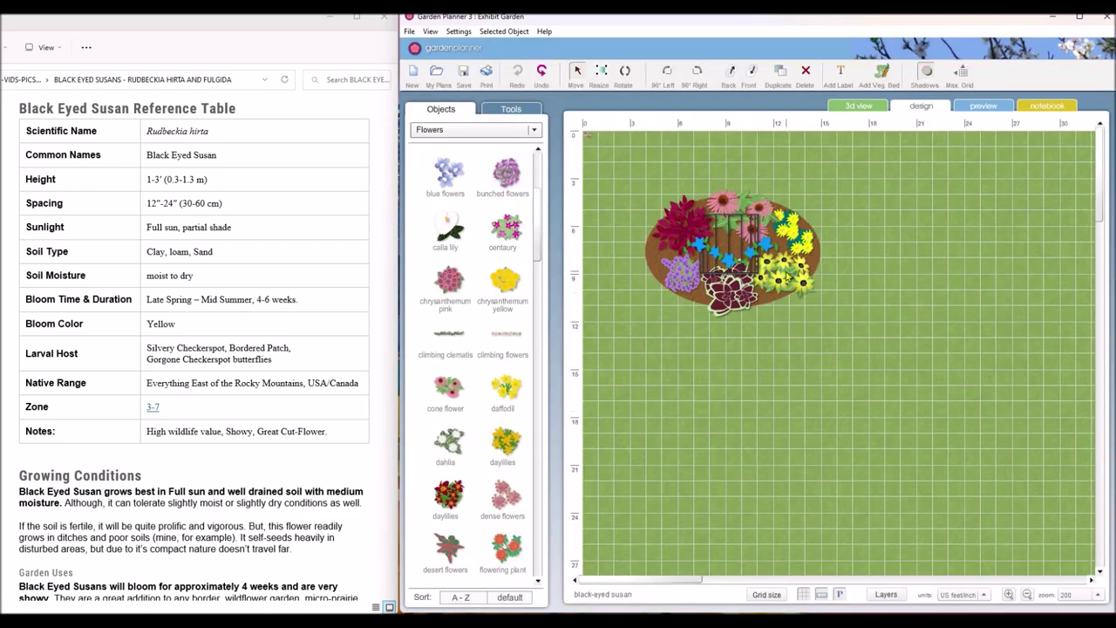
Step: Set the black-eyed susan's Hardiness Zone to 3-7 and planting season to Summer, then close its details
{"action": "mouse_move", "coordinate": [784, 274]}
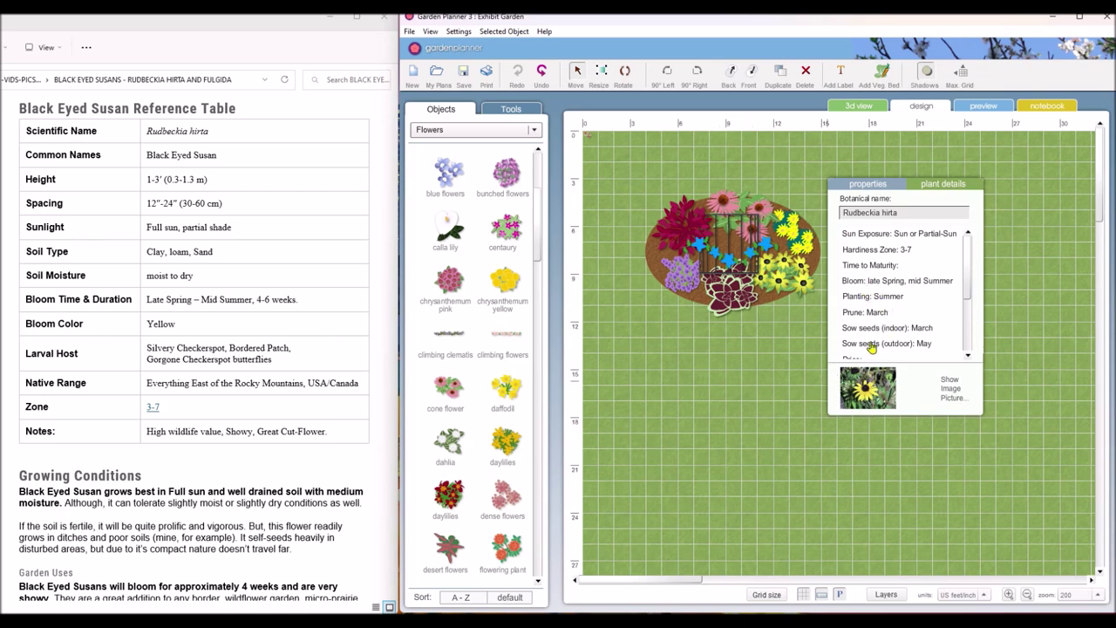
{"action": "double_click", "coordinate": [876, 250]}
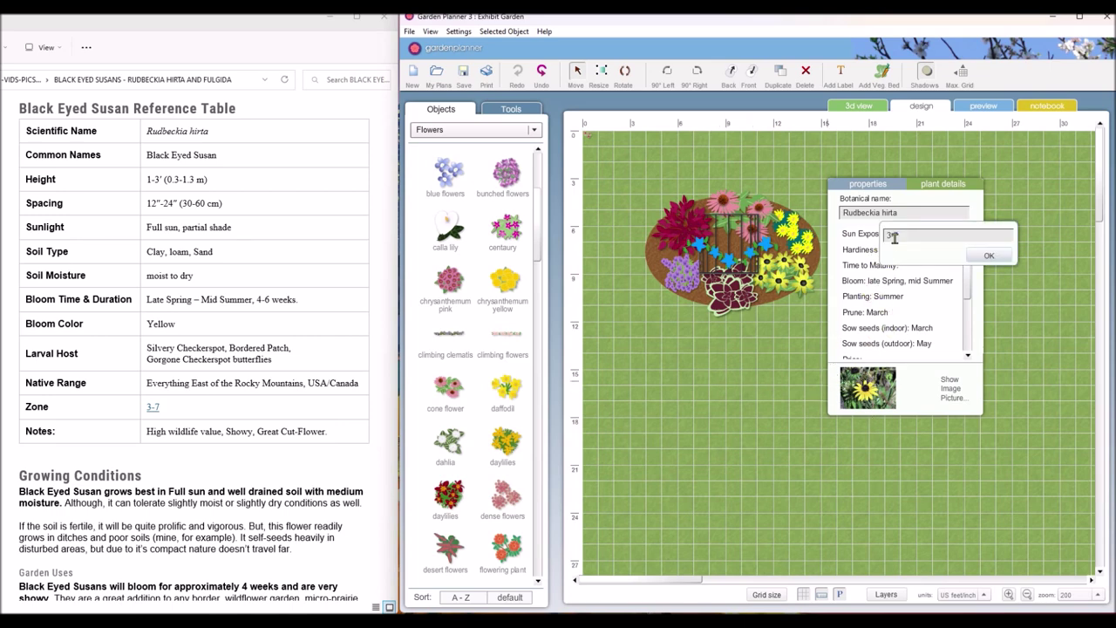
{"action": "left_click", "coordinate": [990, 255]}
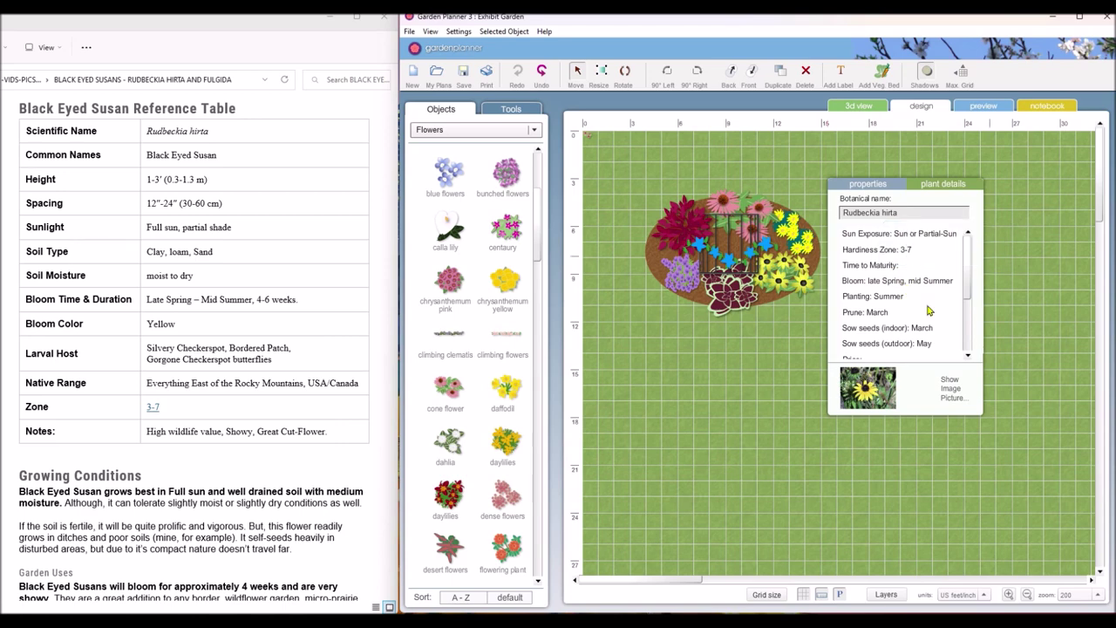
{"action": "double_click", "coordinate": [878, 301]}
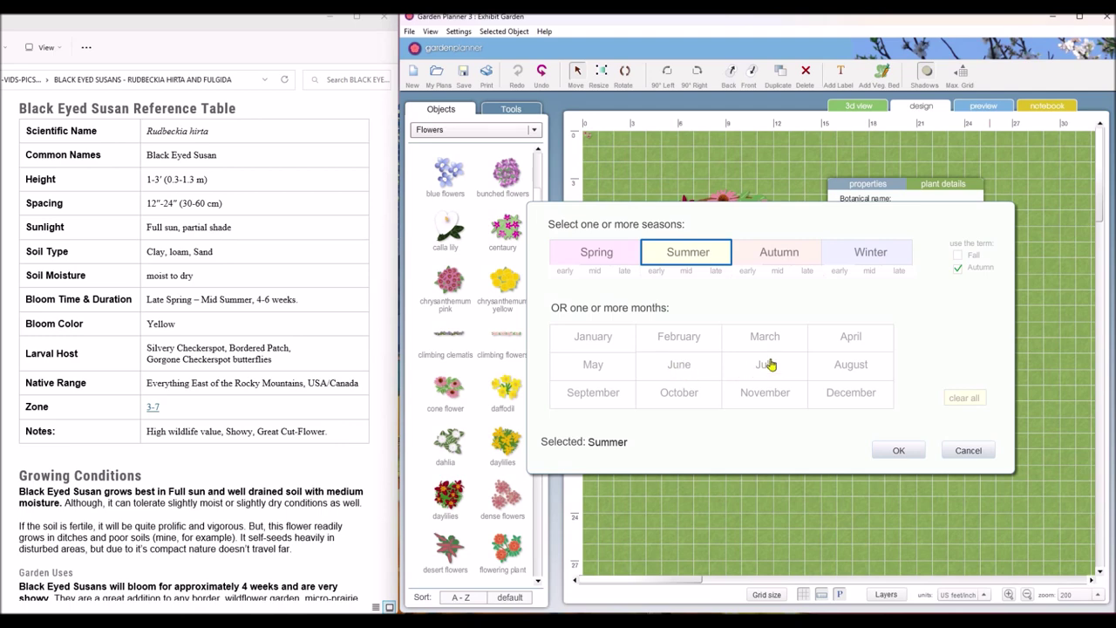
{"action": "left_click", "coordinate": [899, 453]}
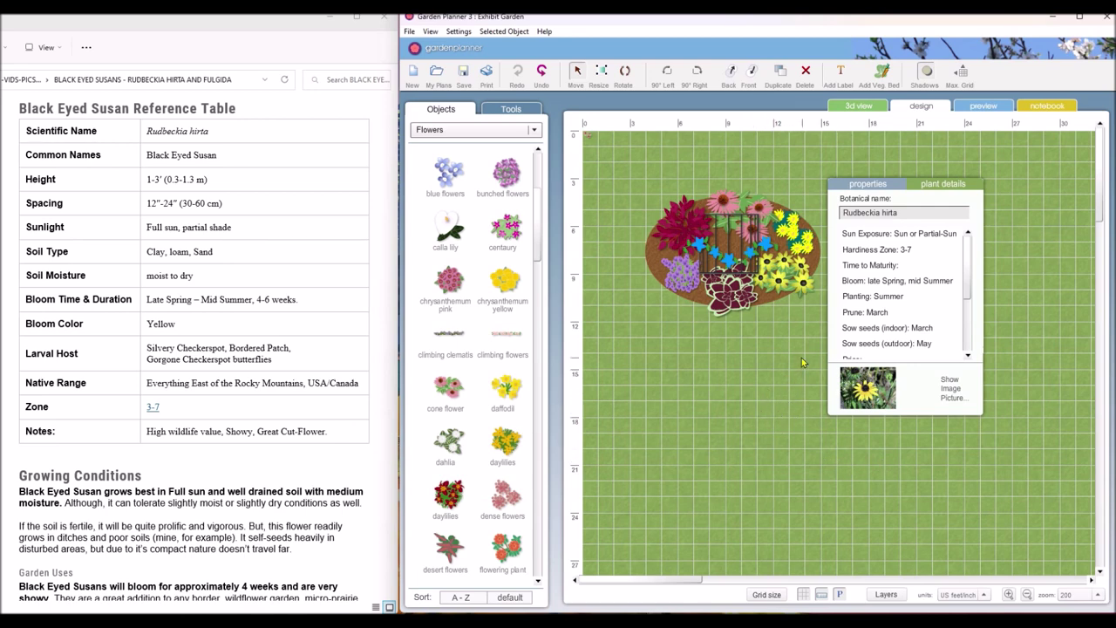
{"action": "left_click", "coordinate": [751, 369]}
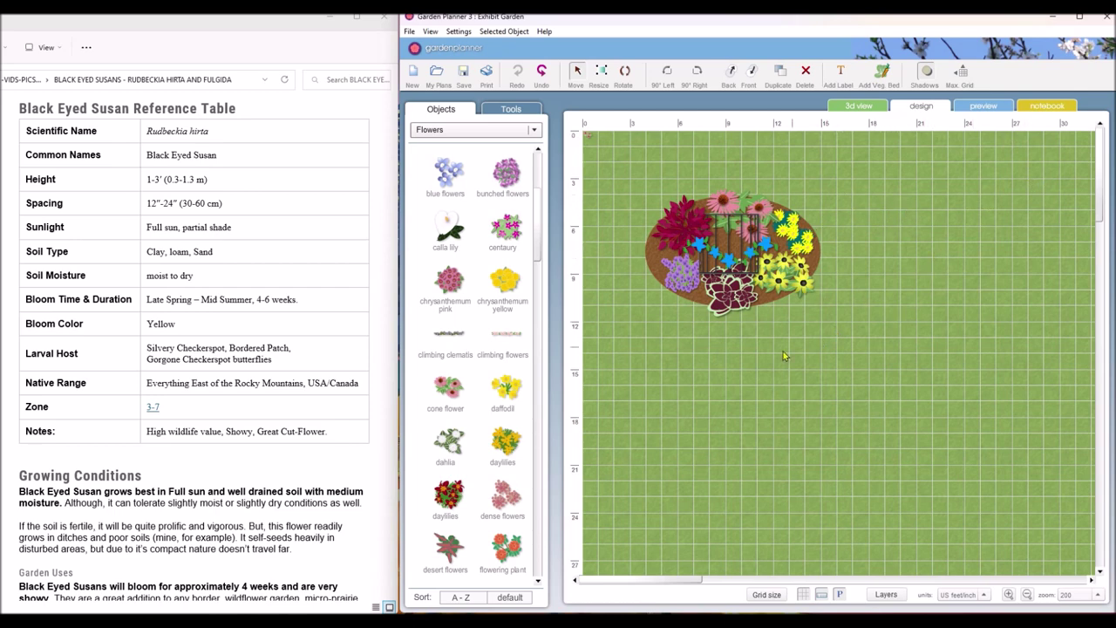
{"action": "left_click", "coordinate": [533, 131]}
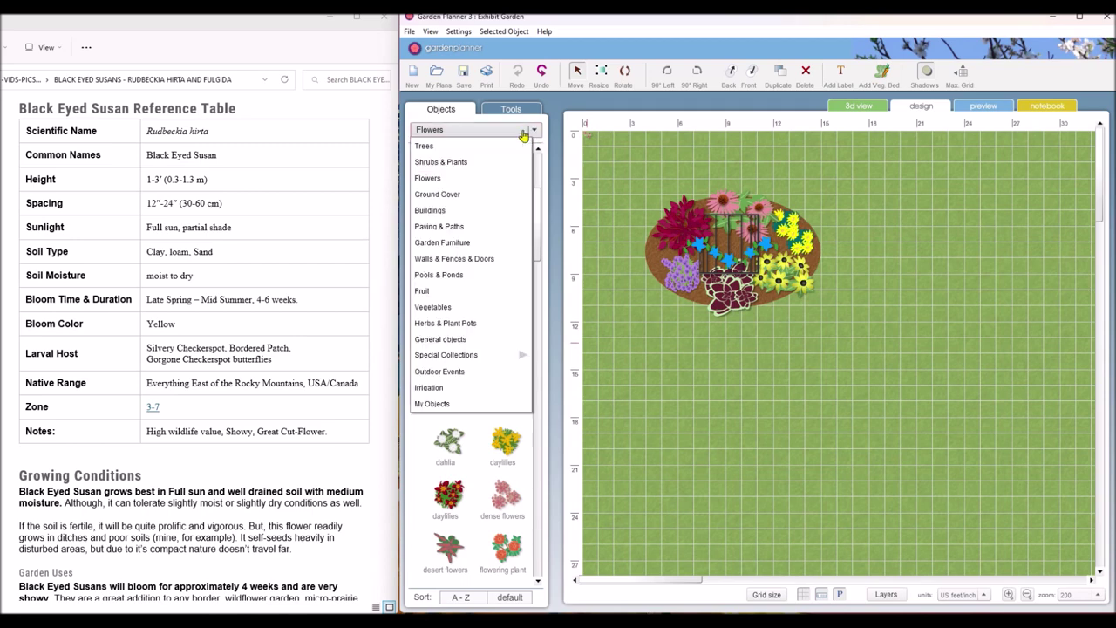
Step: Place a glass house below the flower bed and set its width to 8 ft
{"action": "left_click", "coordinate": [430, 211]}
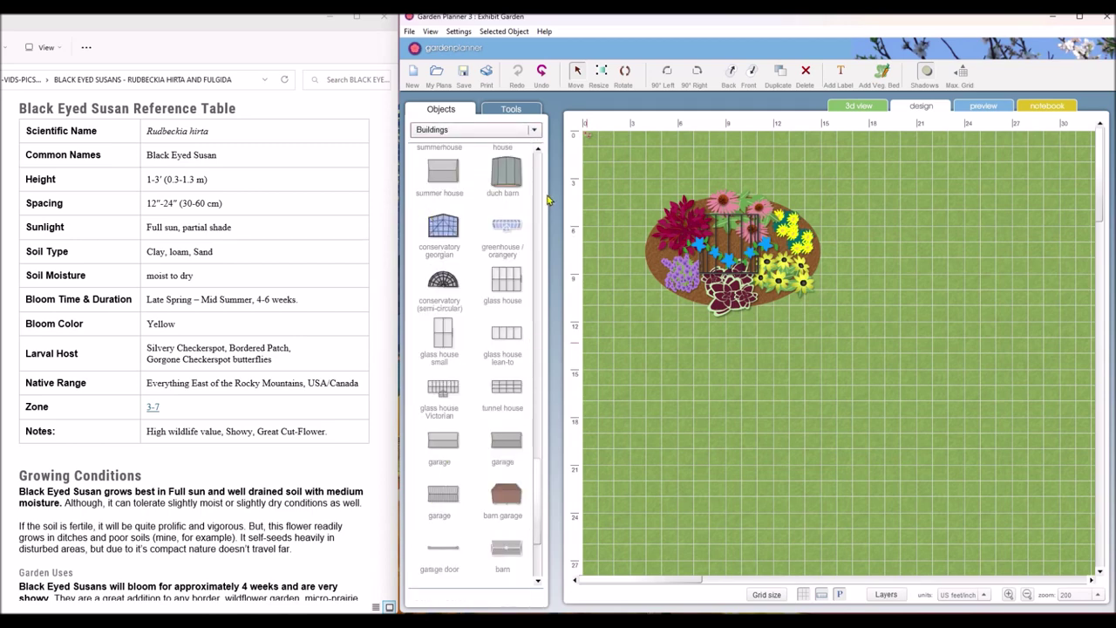
{"action": "left_click_drag", "start_coordinate": [503, 283], "coordinate": [730, 397]}
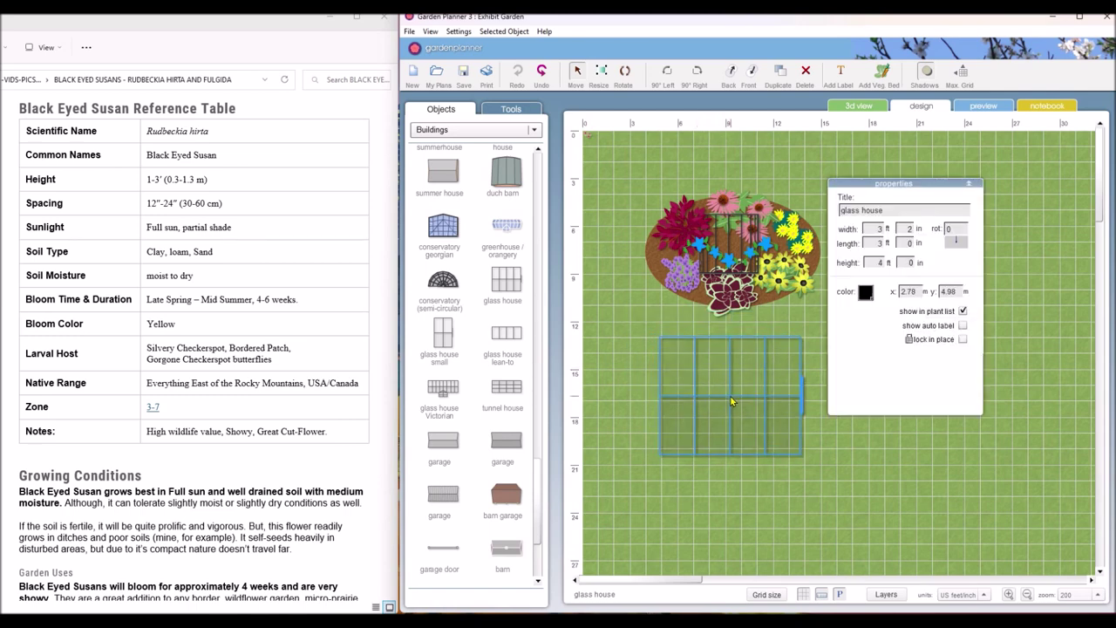
{"action": "double_click", "coordinate": [880, 229]}
{"action": "type", "text": "8"}
{"action": "type", "text": "10"}
{"action": "double_click", "coordinate": [879, 262]}
{"action": "left_click", "coordinate": [862, 449]}
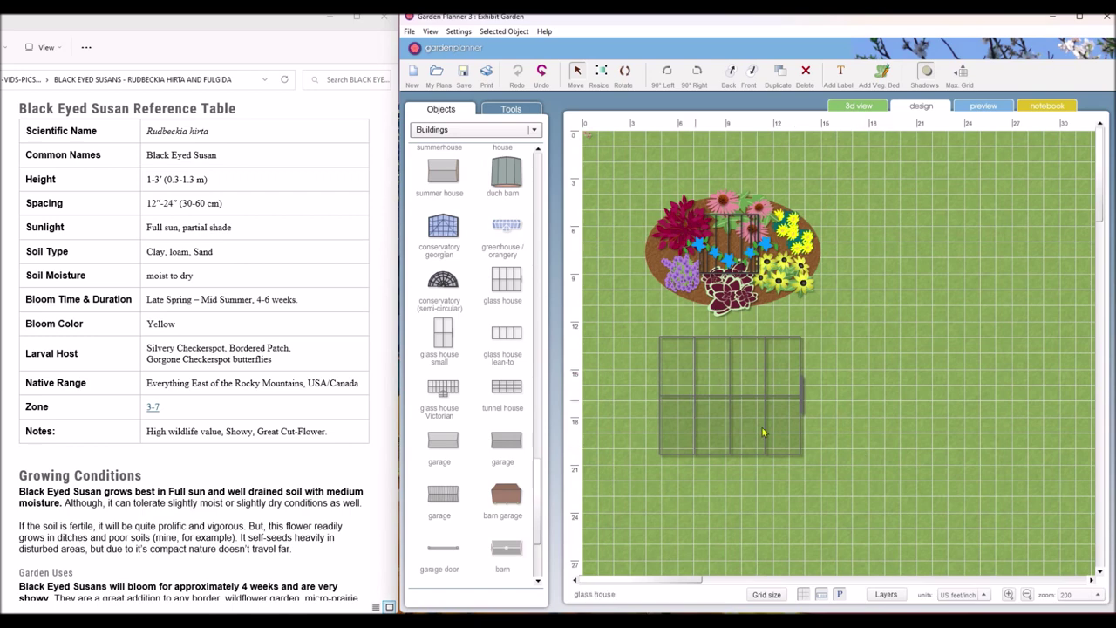
Step: Add a wrought iron table and a wrought iron chair in the glass house's lower-left
{"action": "left_click", "coordinate": [535, 131]}
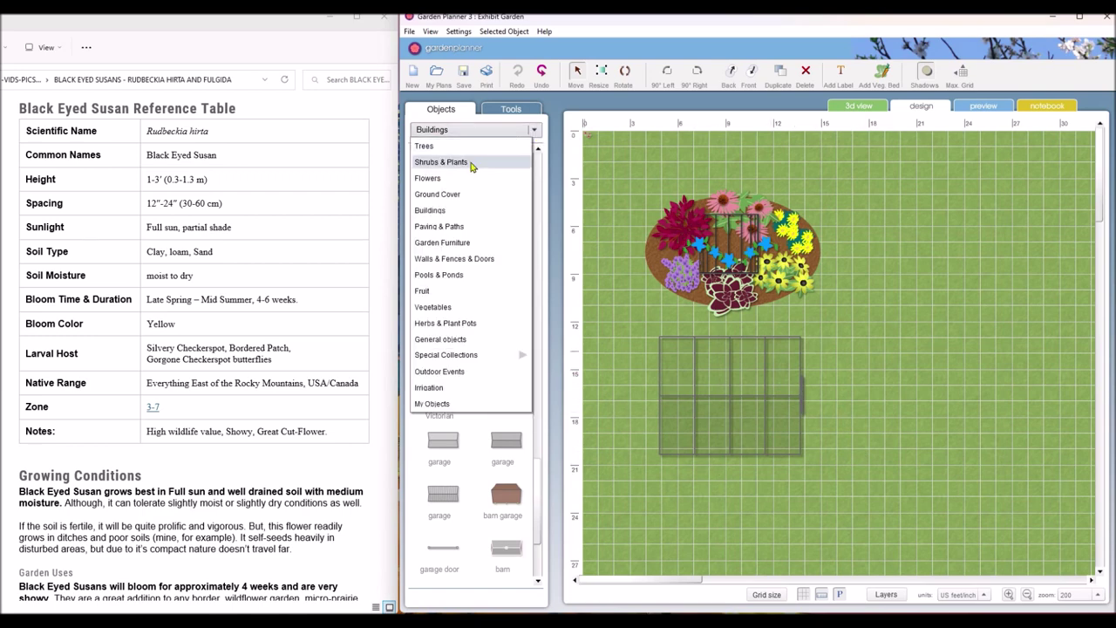
{"action": "left_click", "coordinate": [450, 244]}
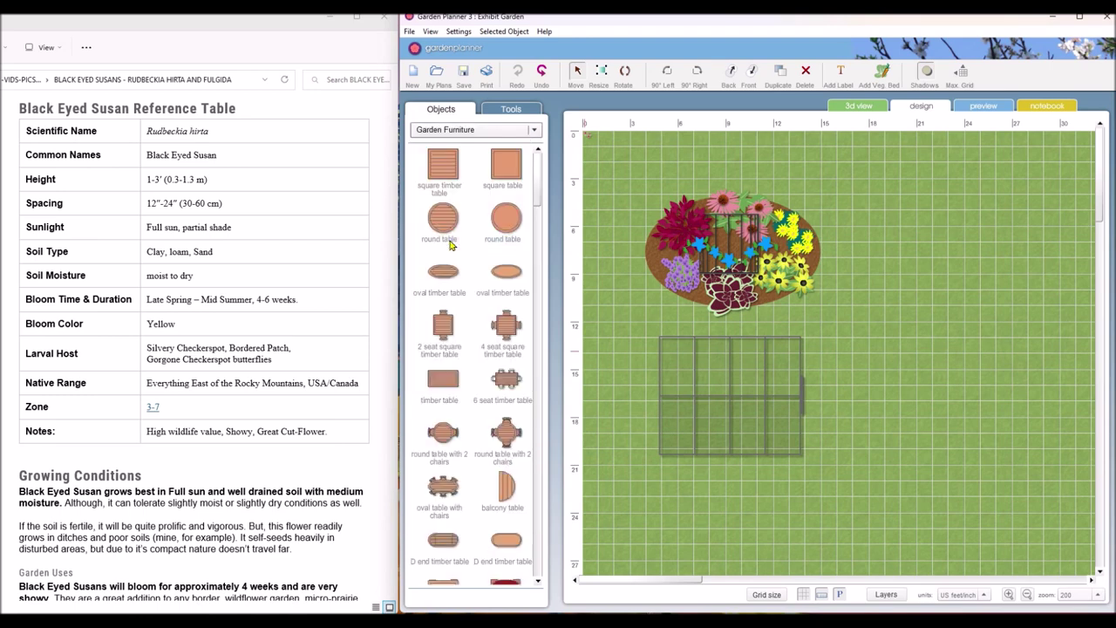
{"action": "left_click_drag", "start_coordinate": [536, 175], "coordinate": [538, 563]}
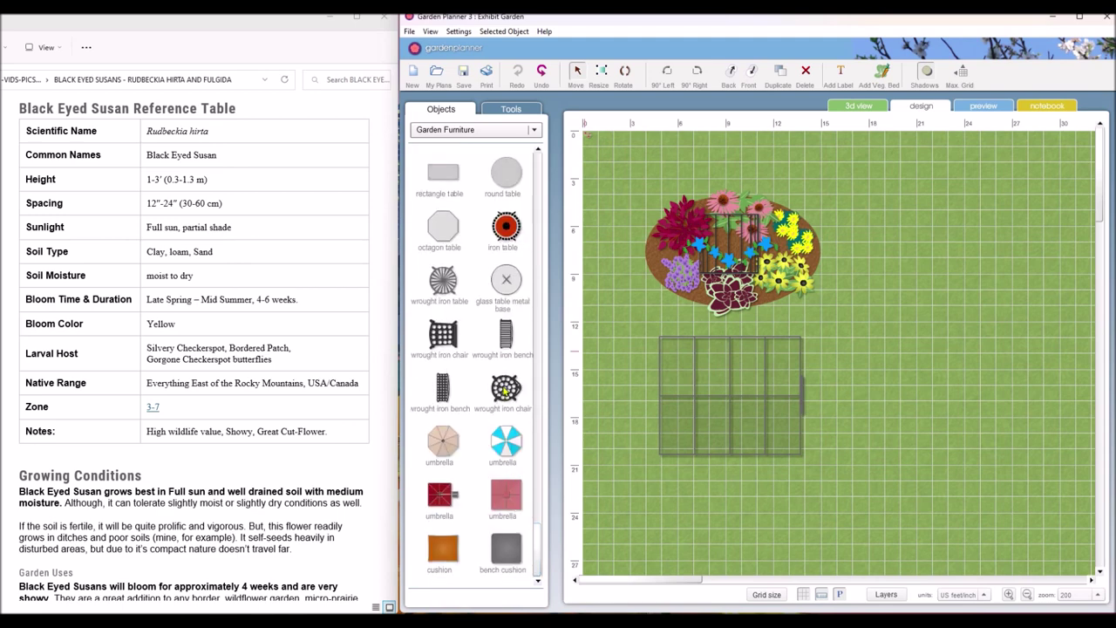
{"action": "left_click_drag", "start_coordinate": [443, 280], "coordinate": [682, 439]}
{"action": "double_click", "coordinate": [682, 437]}
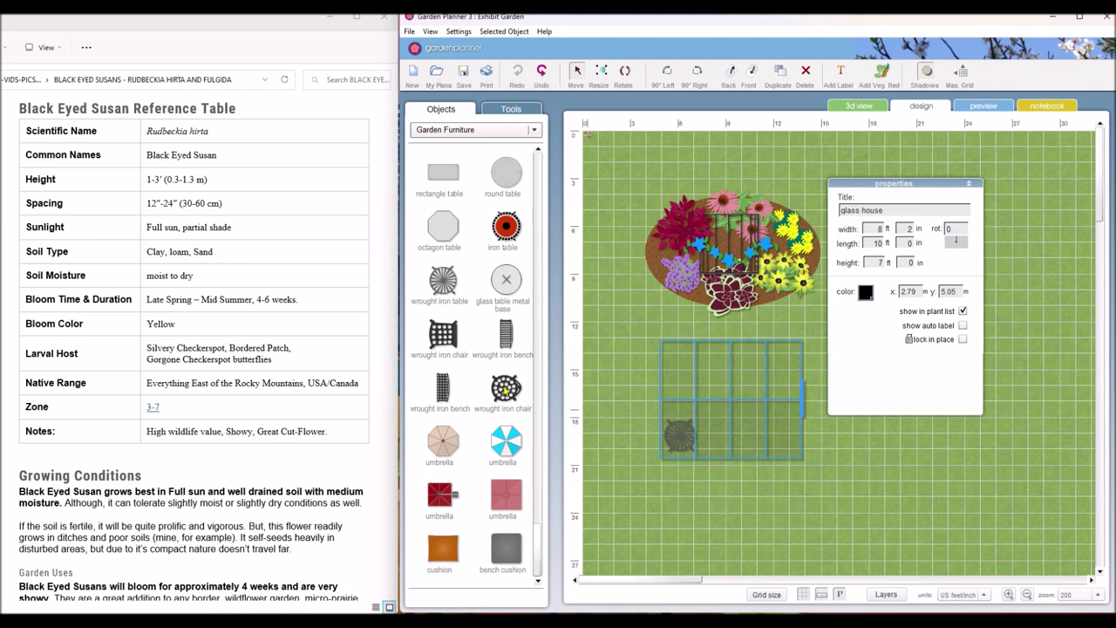
{"action": "left_click_drag", "start_coordinate": [506, 389], "coordinate": [724, 440]}
{"action": "left_click", "coordinate": [515, 129]}
Step: Add a prep table to the glass house's upper-left, sized 2 ft 2 in by 6 ft, 3 ft tall
{"action": "left_click", "coordinate": [455, 354]}
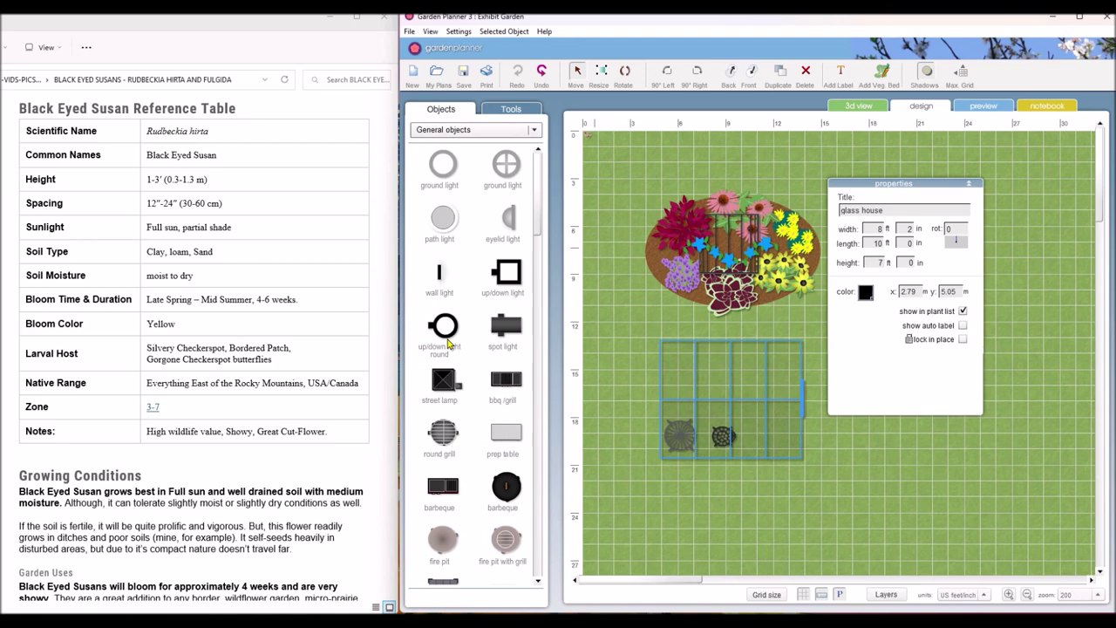
{"action": "left_click_drag", "start_coordinate": [536, 178], "coordinate": [695, 368]}
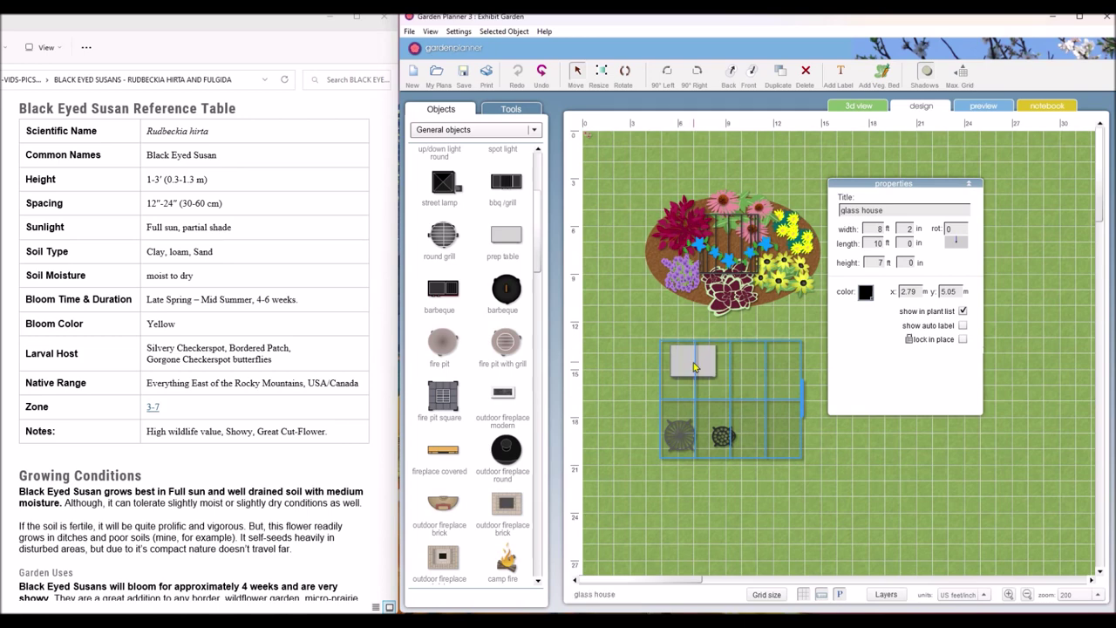
{"action": "type", "text": "2"}
{"action": "left_click", "coordinate": [879, 243]}
{"action": "type", "text": "6"}
{"action": "left_click", "coordinate": [878, 262]}
{"action": "left_click", "coordinate": [867, 375]}
{"action": "left_click", "coordinate": [881, 450]}
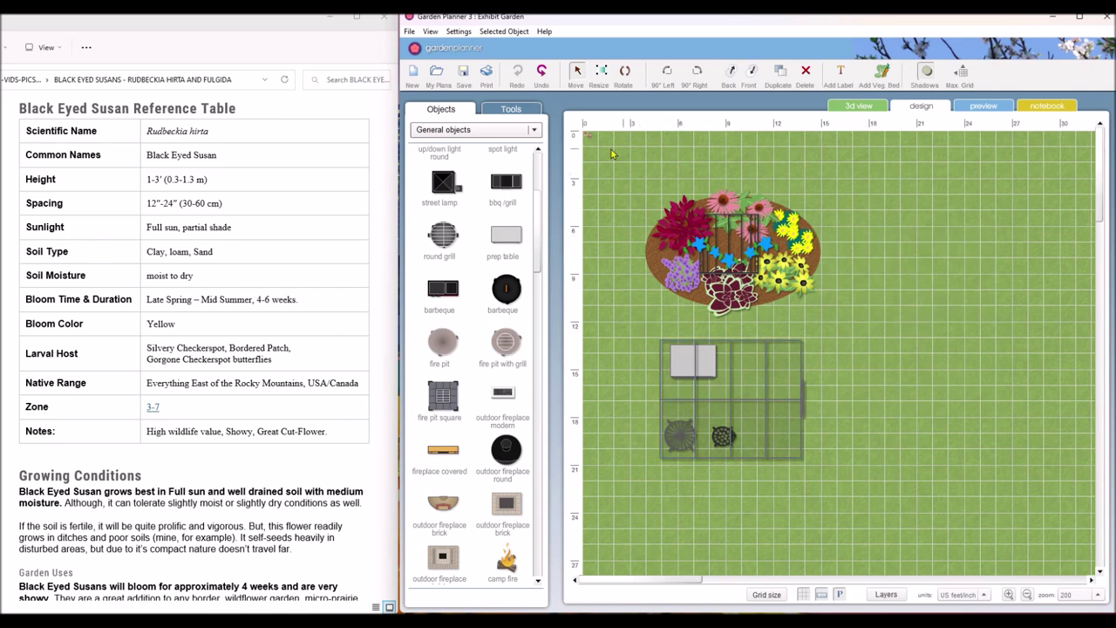
Step: Close the reference web page and maximize the Garden Planner window
{"action": "scroll", "coordinate": [538, 214], "scroll_direction": "up", "scroll_amount": 3}
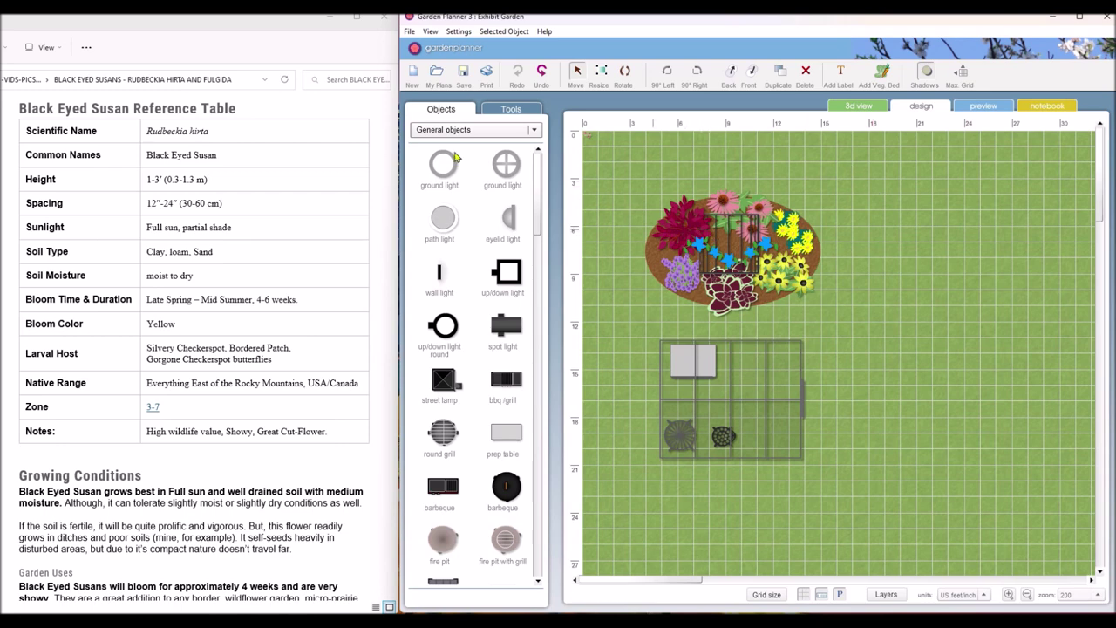
{"action": "left_click", "coordinate": [383, 19]}
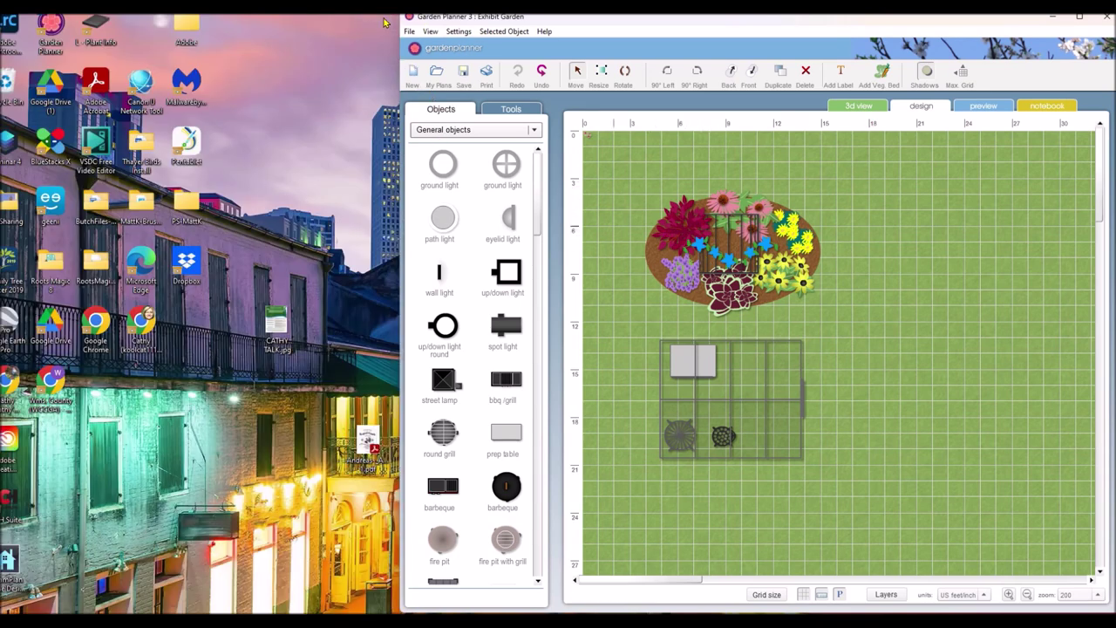
{"action": "left_click", "coordinate": [1079, 16]}
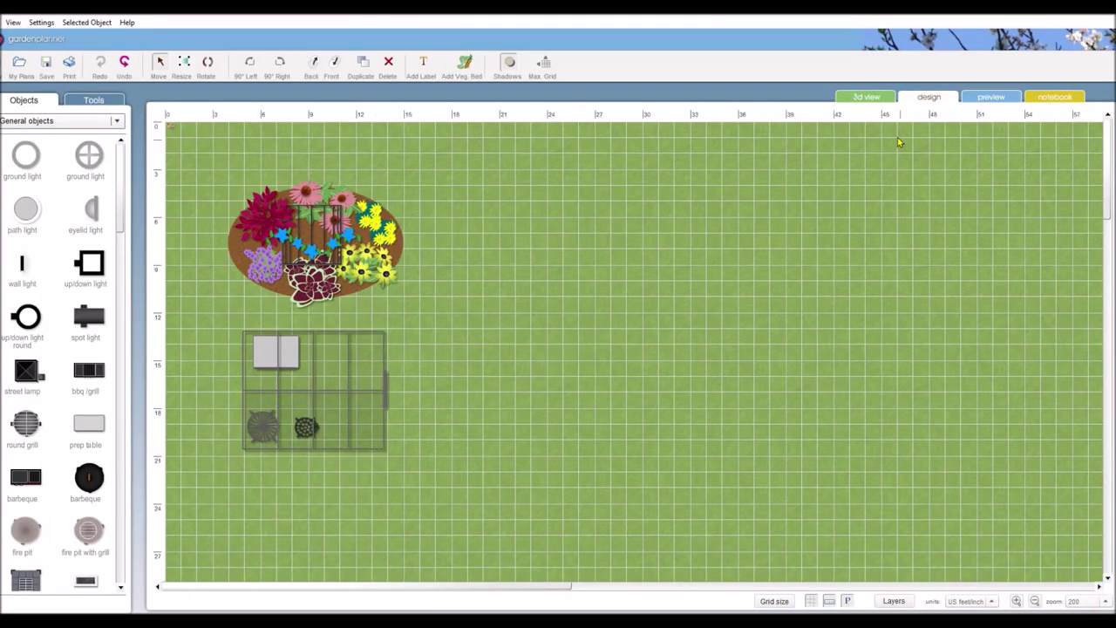
{"action": "left_click", "coordinate": [991, 99]}
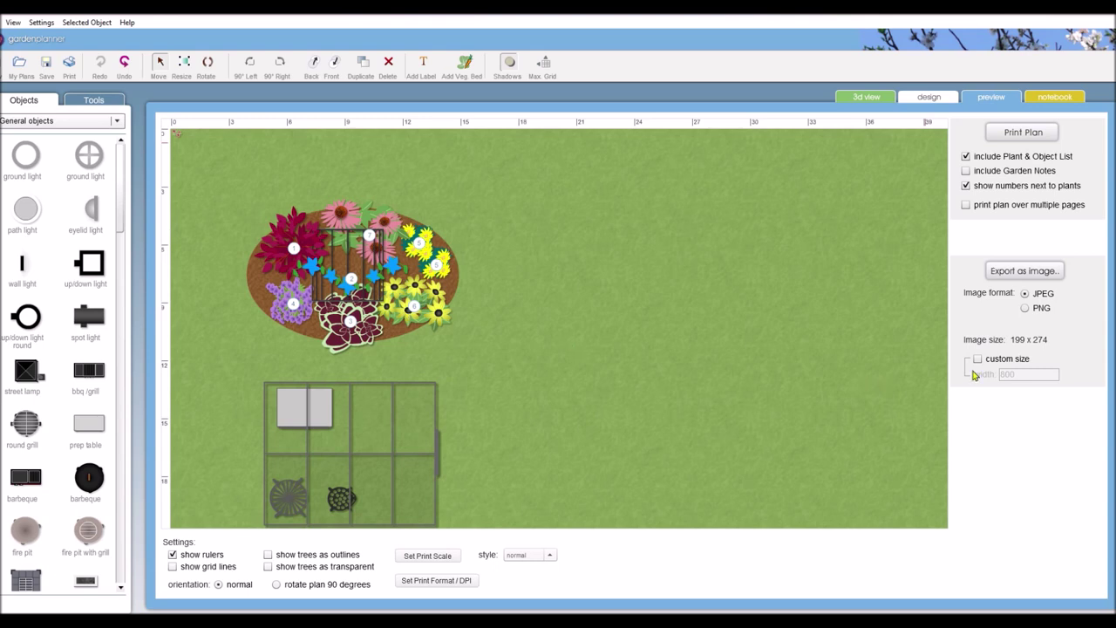
Step: Turn the preview's plant numbers off and back on, then view the notebook's Plant & Object List
{"action": "left_click", "coordinate": [966, 186]}
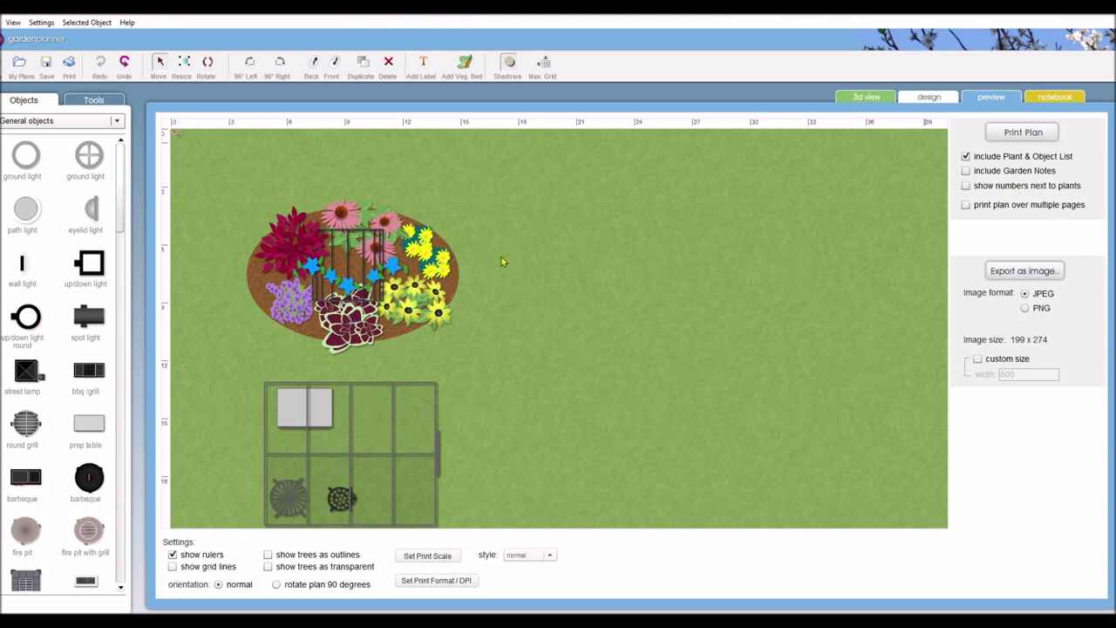
{"action": "left_click", "coordinate": [966, 186]}
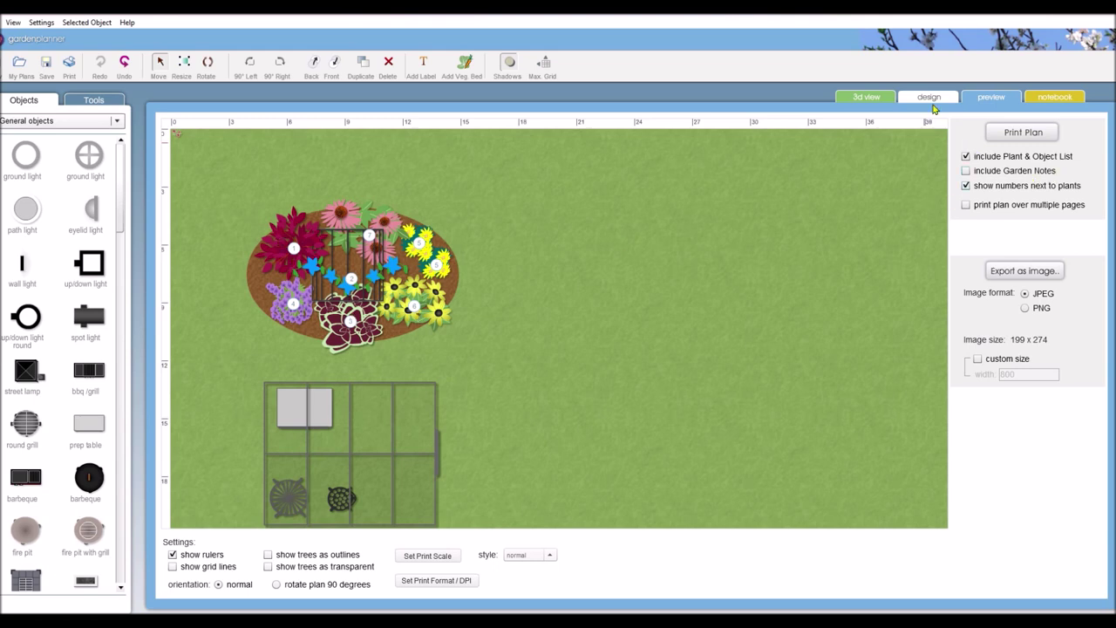
{"action": "left_click", "coordinate": [1053, 99]}
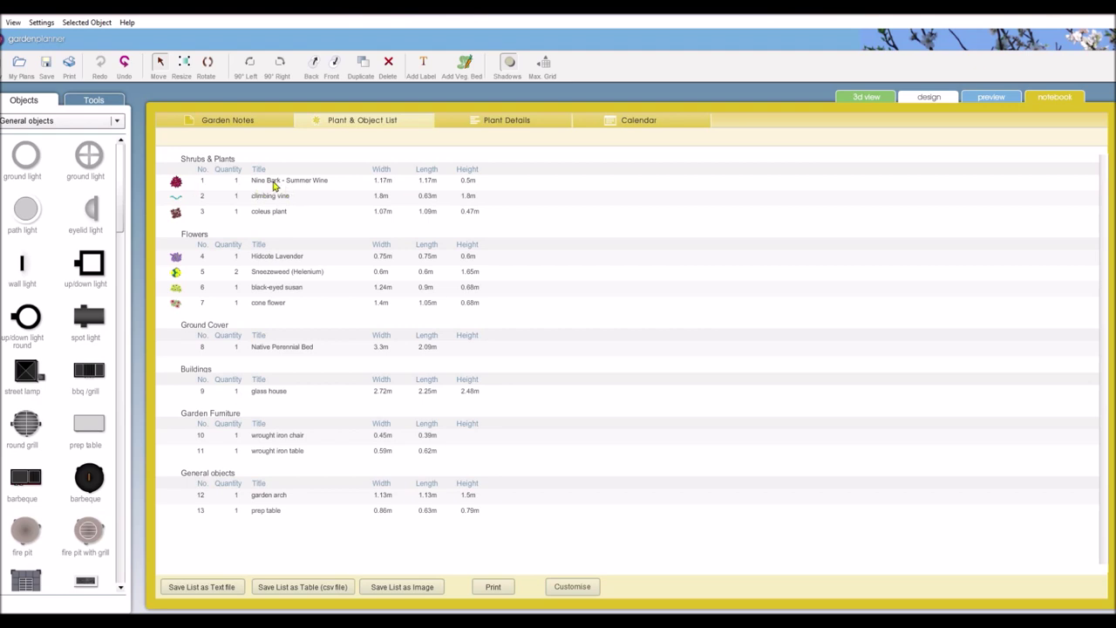
{"action": "left_click", "coordinate": [989, 100]}
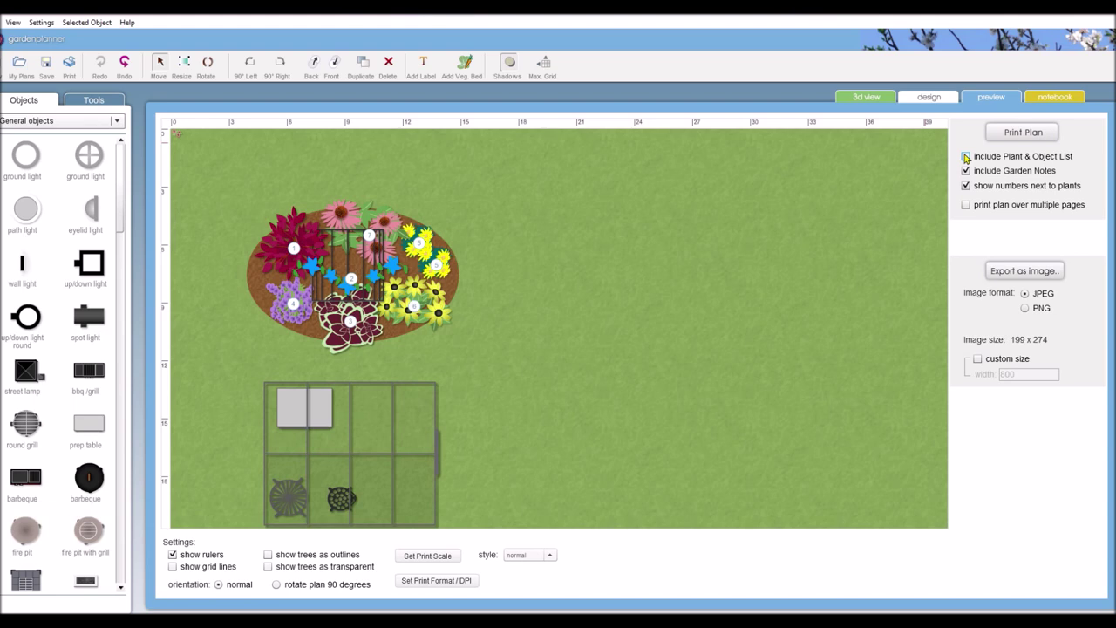
Step: Toggle the Plant & Object List and plant-number print options off and on again, then return to the Plant & Object List
{"action": "left_click", "coordinate": [966, 157]}
{"action": "left_click", "coordinate": [967, 186]}
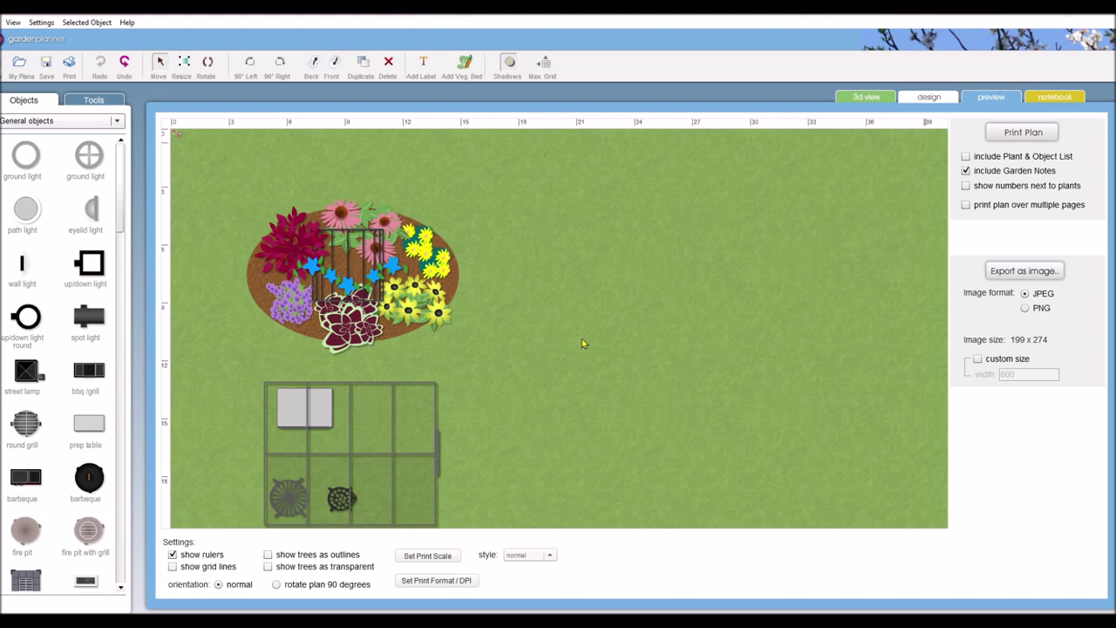
{"action": "left_click", "coordinate": [966, 186]}
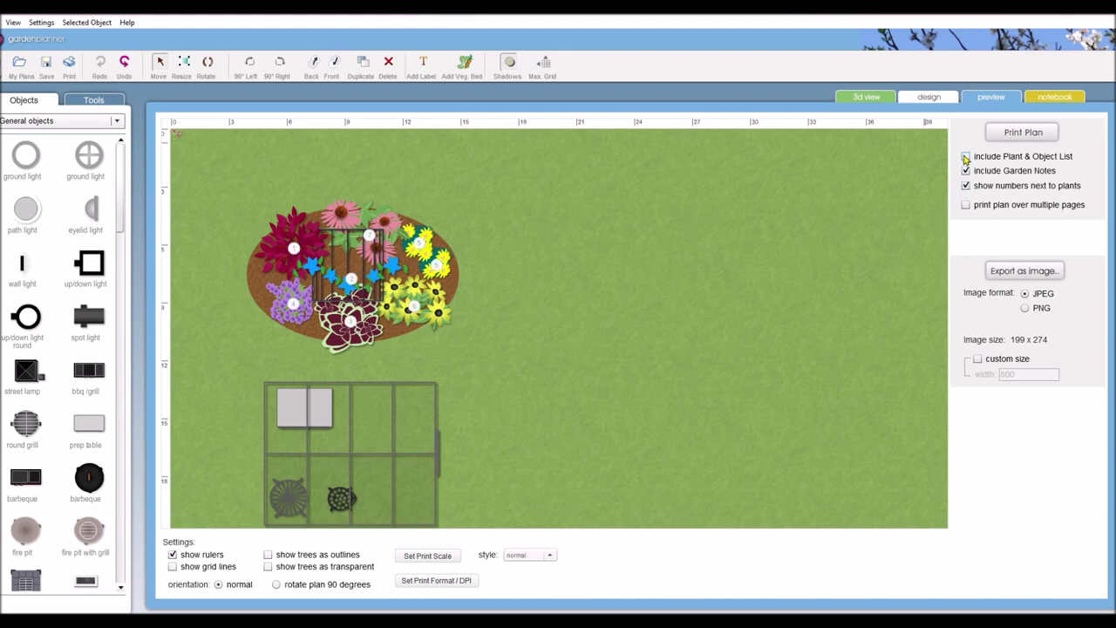
{"action": "left_click", "coordinate": [966, 157]}
{"action": "left_click", "coordinate": [1051, 99]}
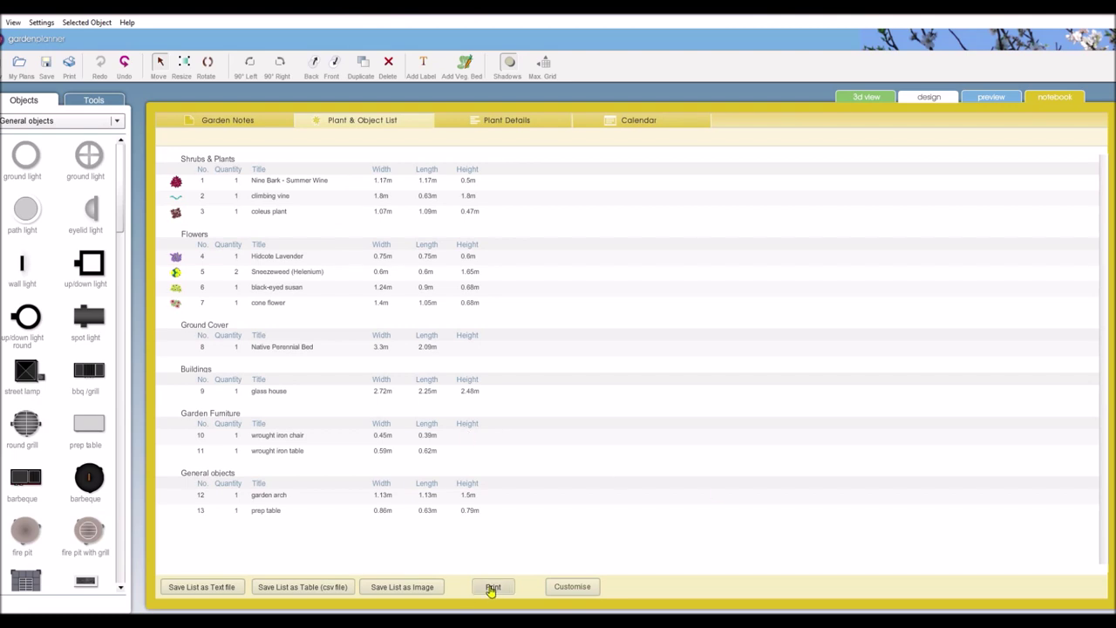
Step: Open the Garden Notes page to review notes on Nine Bark - Summer Wine and black-eyed susan
{"action": "left_click", "coordinate": [222, 122]}
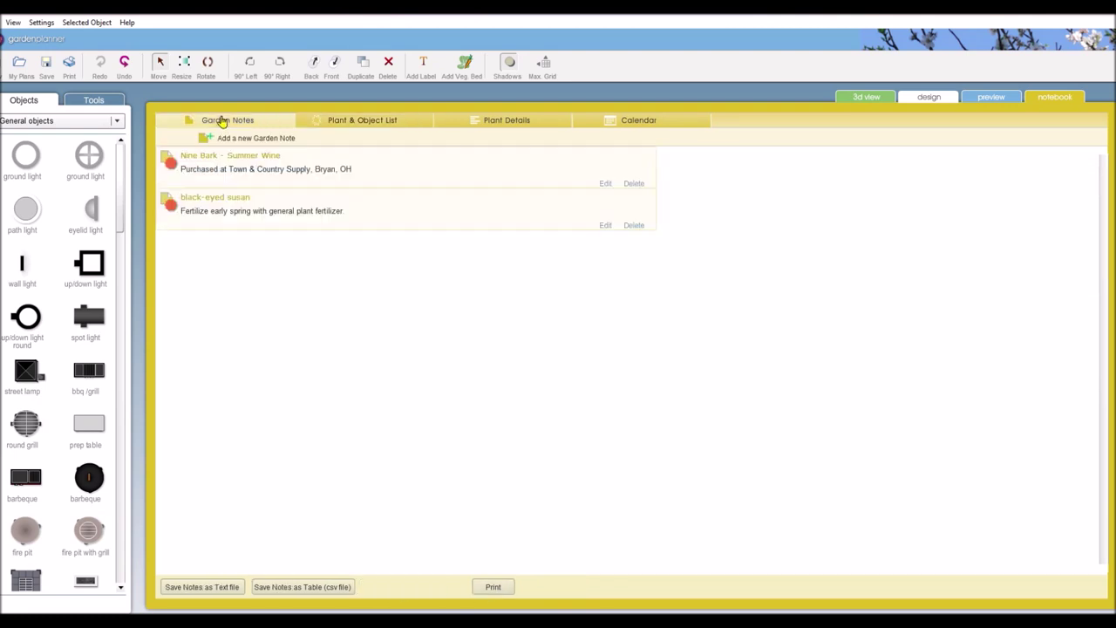